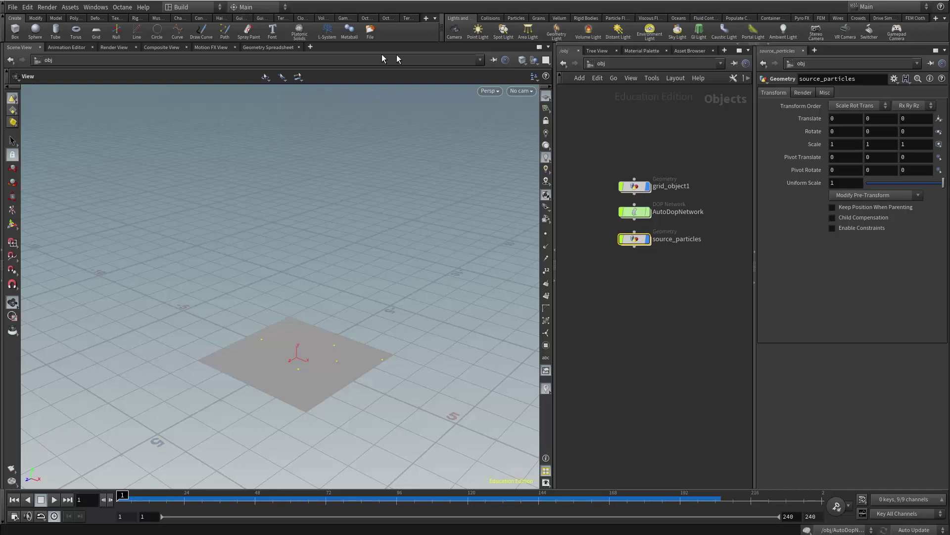
# Step: Widen the shelf area and show the Game Development Toolset shelf, leaving shelf options unchanged
pyautogui.moveTo(440, 36); pyautogui.dragTo(636, 36)
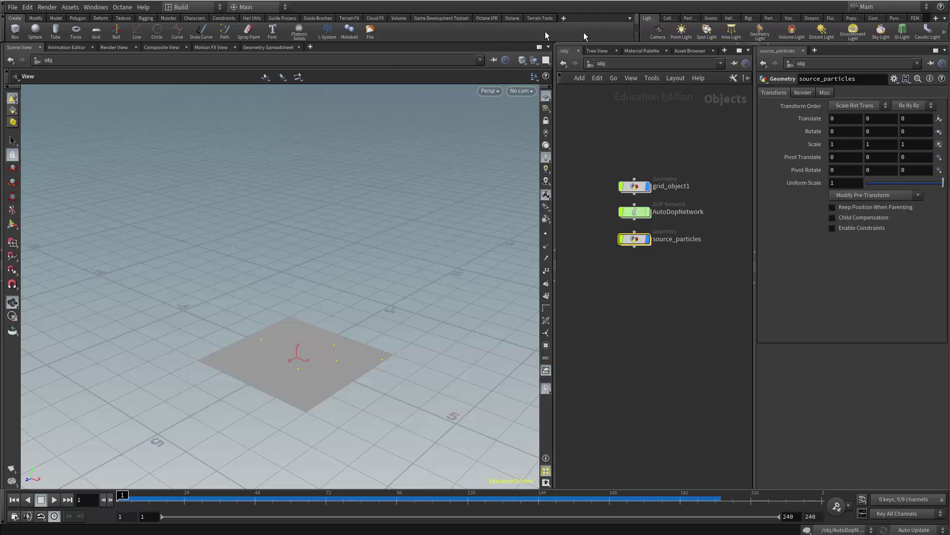
pyautogui.click(448, 18)
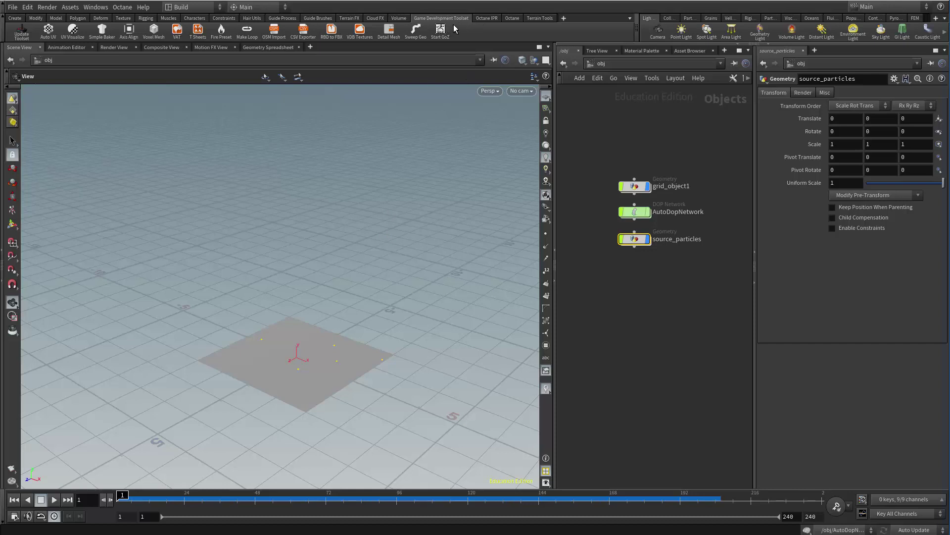
pyautogui.click(563, 18)
pyautogui.moveTo(574, 56)
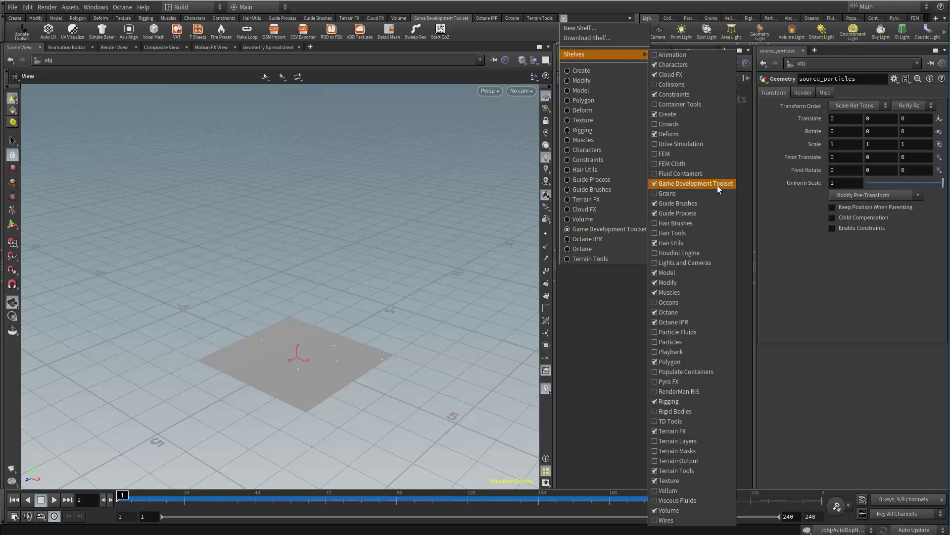
pyautogui.press('Escape')
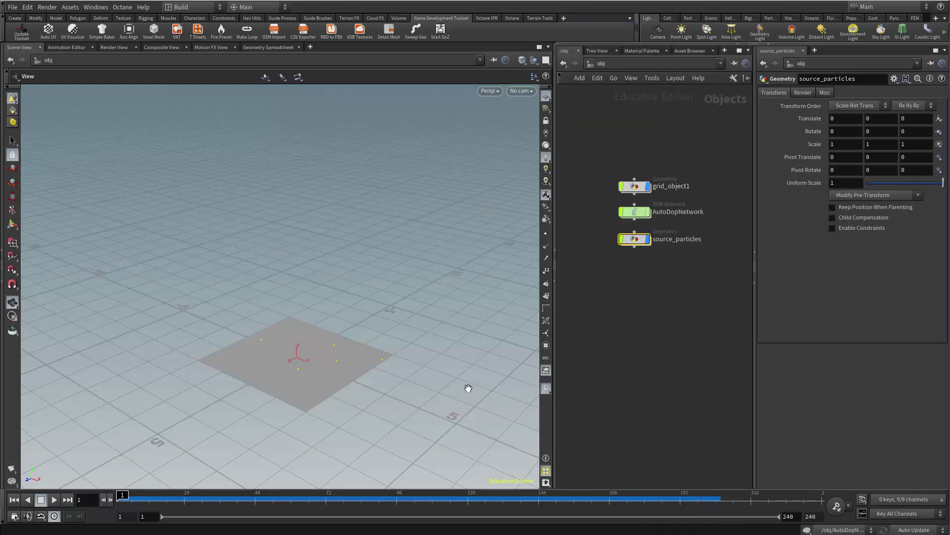
pyautogui.moveTo(124, 496); pyautogui.dragTo(627, 495)
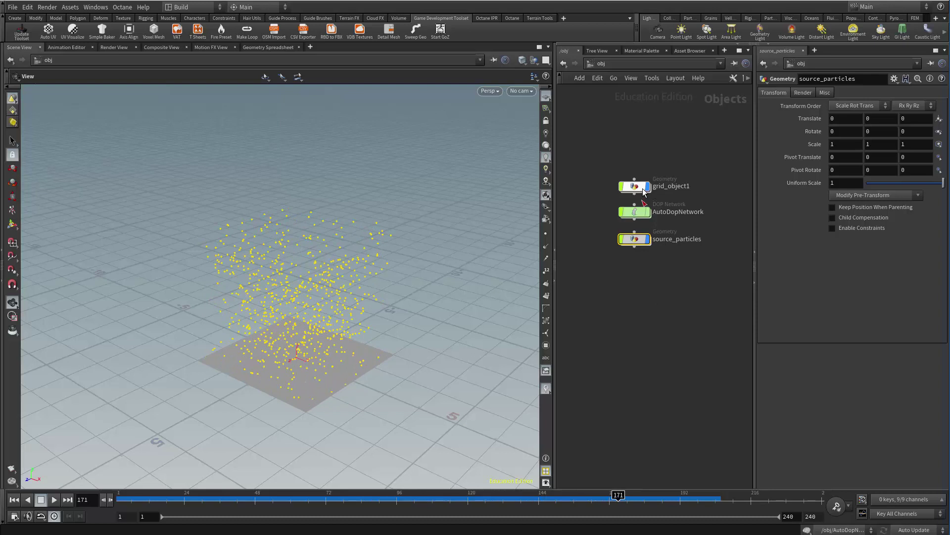
pyautogui.moveTo(635, 213)
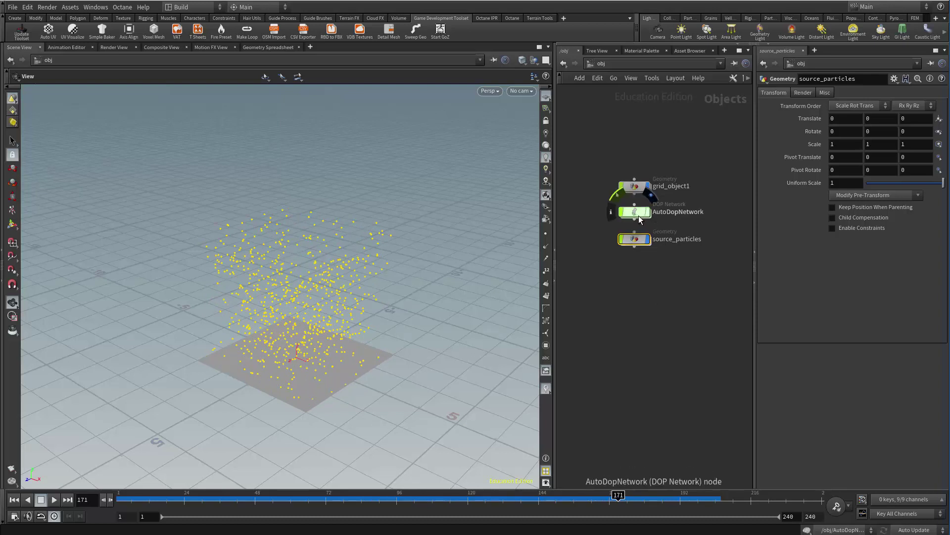
pyautogui.doubleClick(640, 219)
pyautogui.moveTo(711, 291); pyautogui.dragTo(673, 289, button='middle')
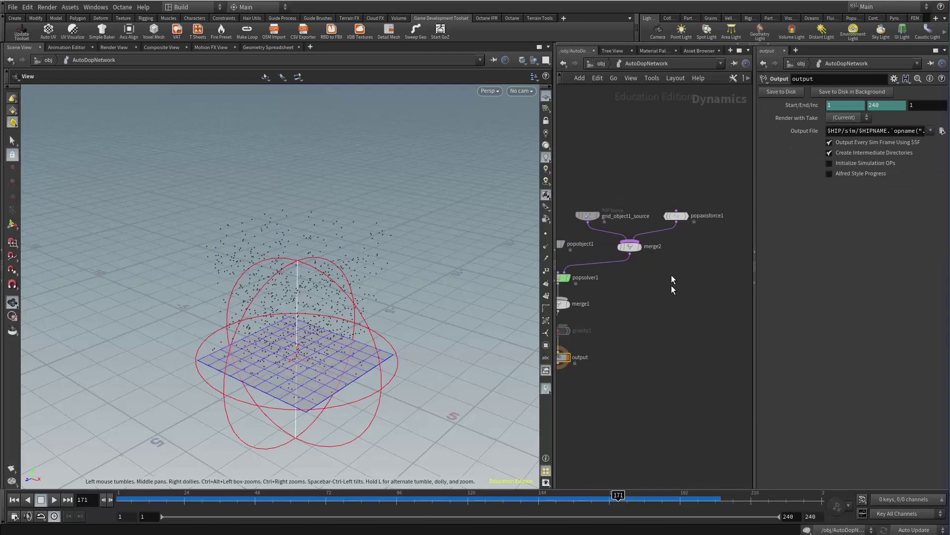
pyautogui.click(679, 219)
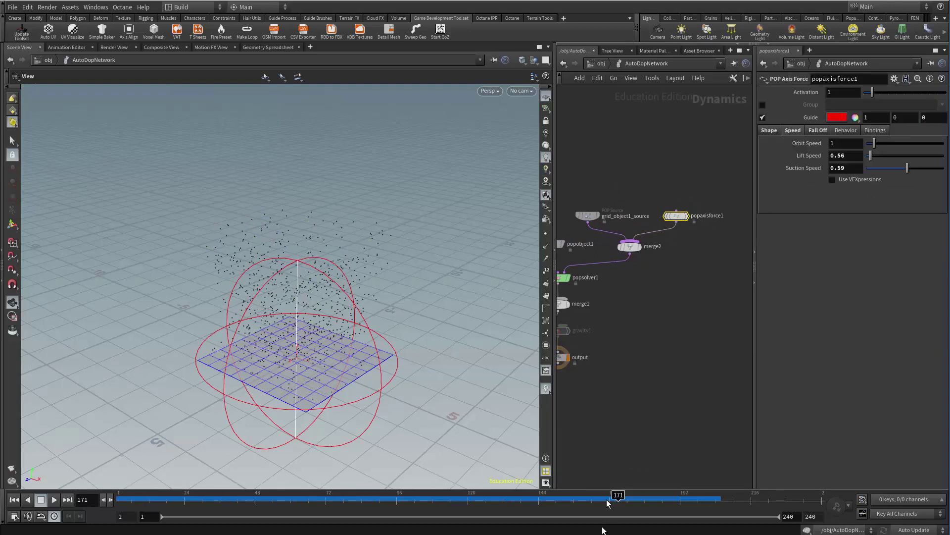
pyautogui.moveTo(618, 495); pyautogui.dragTo(482, 495)
pyautogui.moveTo(653, 335); pyautogui.dragTo(614, 299, button='middle')
pyautogui.moveTo(483, 495); pyautogui.dragTo(121, 509)
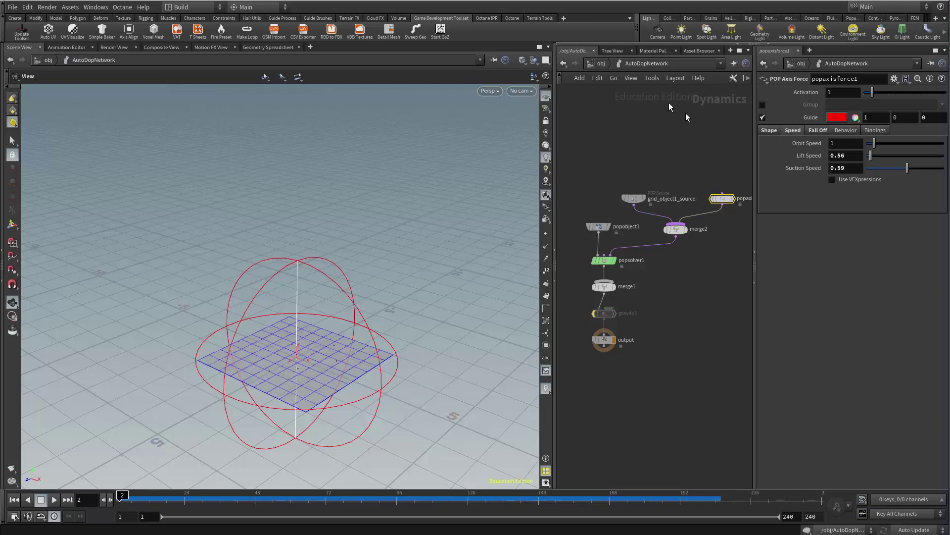
# Step: Return to the object level, widen the second shelf set and show the Particles shelf
pyautogui.click(600, 64)
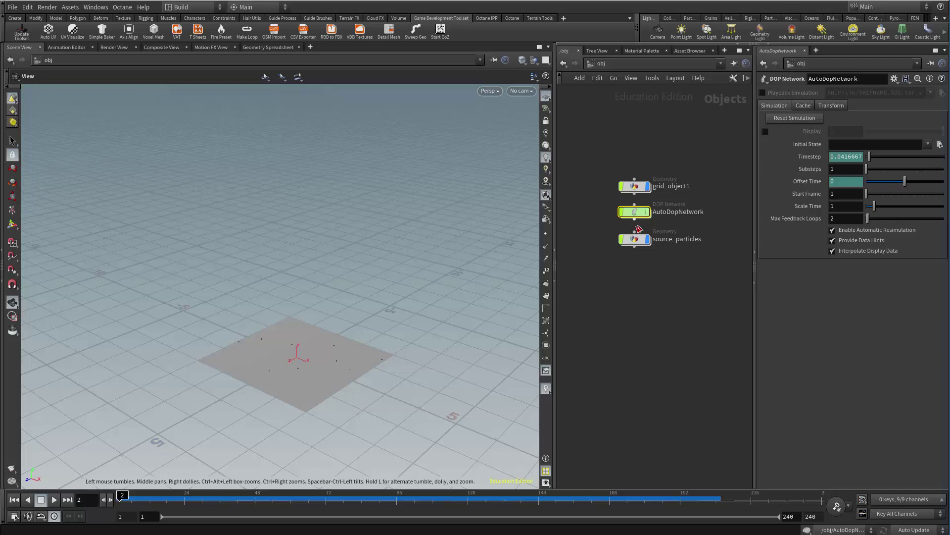
pyautogui.moveTo(647, 243)
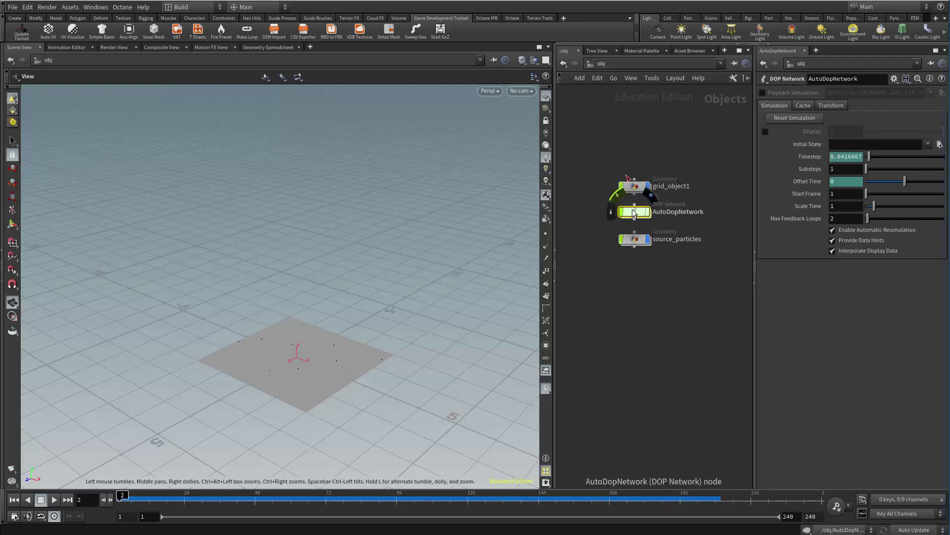
pyautogui.moveTo(637, 33); pyautogui.dragTo(353, 34)
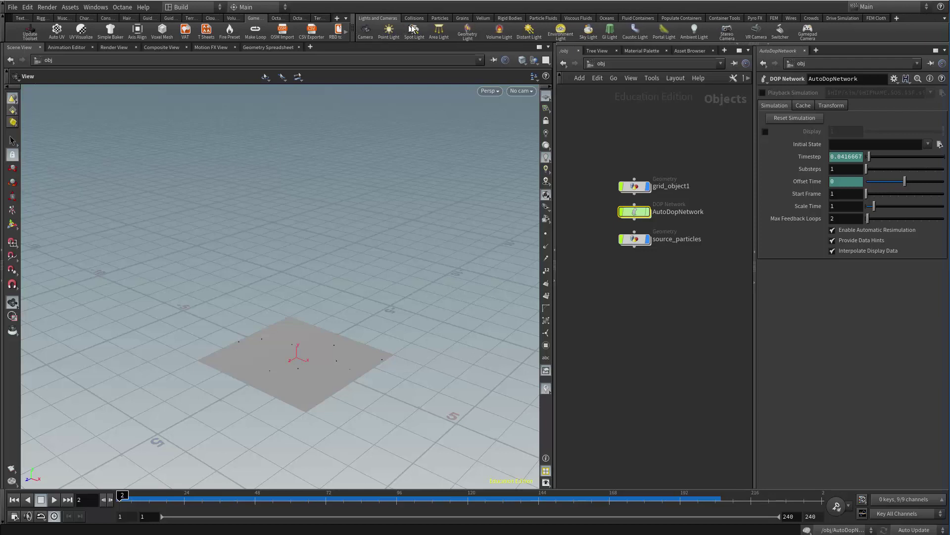
pyautogui.click(435, 20)
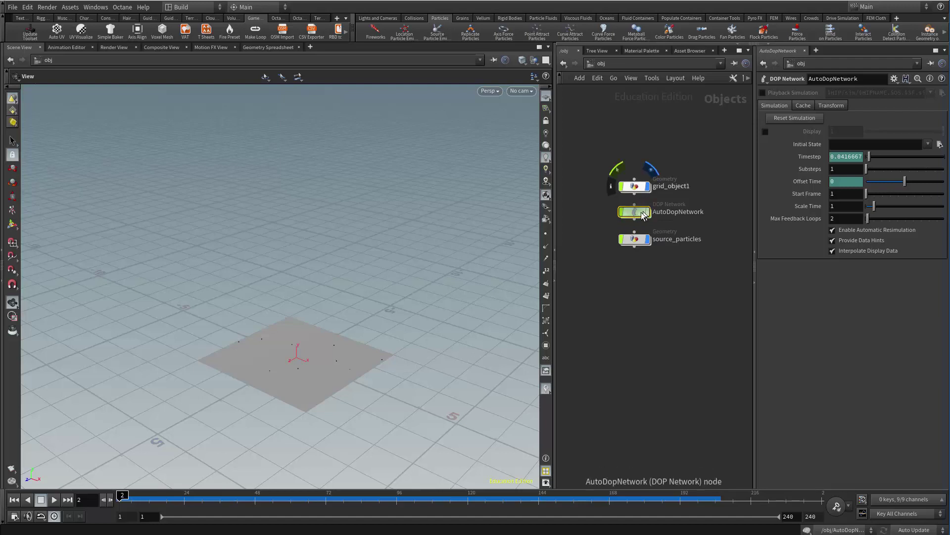
# Step: Inside source_particles at frame 82, search the node list for 'vect' to find GameDev ROP Vector Field
pyautogui.doubleClick(634, 240)
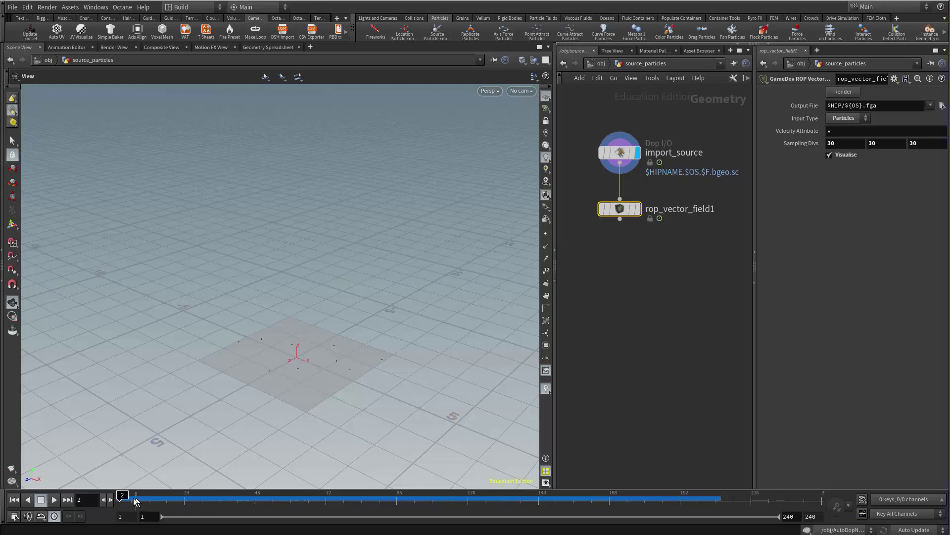
pyautogui.moveTo(124, 495); pyautogui.dragTo(356, 495)
pyautogui.press('Tab')
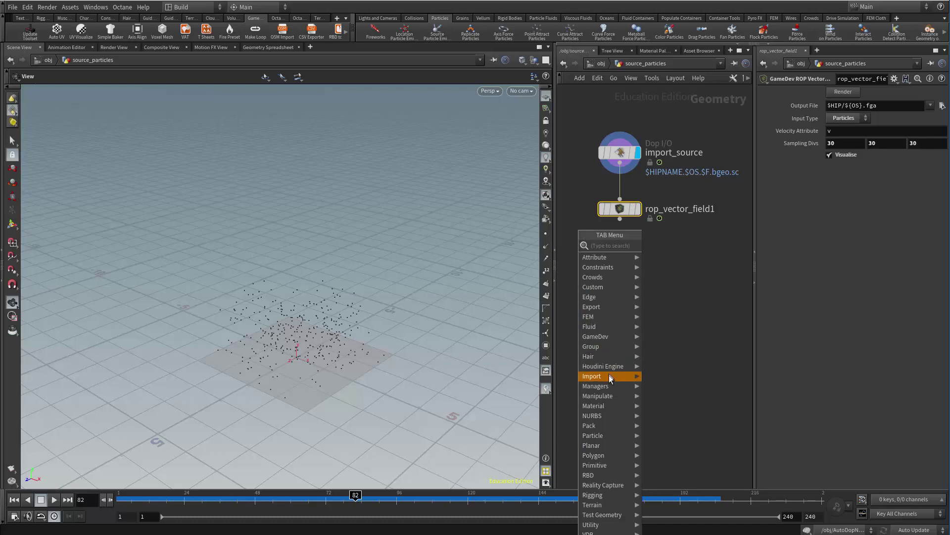
pyautogui.moveTo(608, 337)
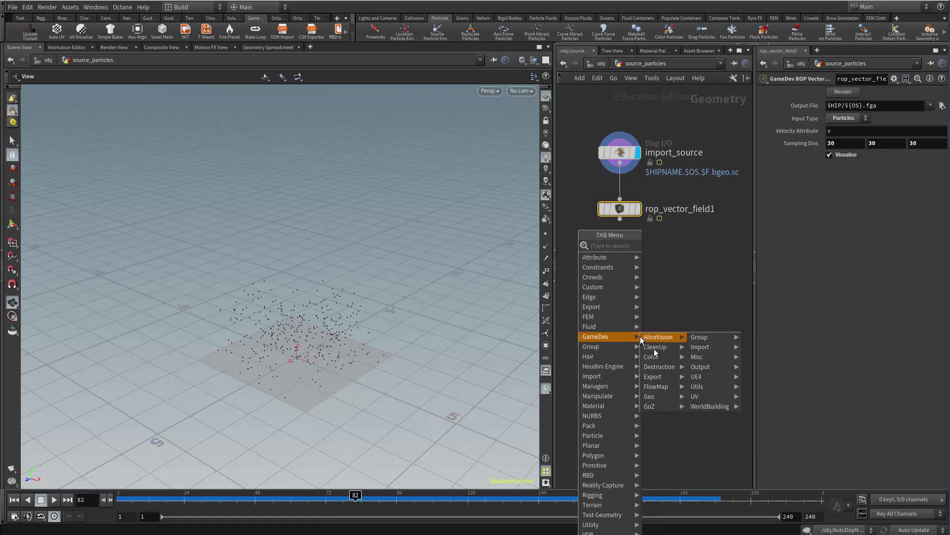
pyautogui.moveTo(654, 380)
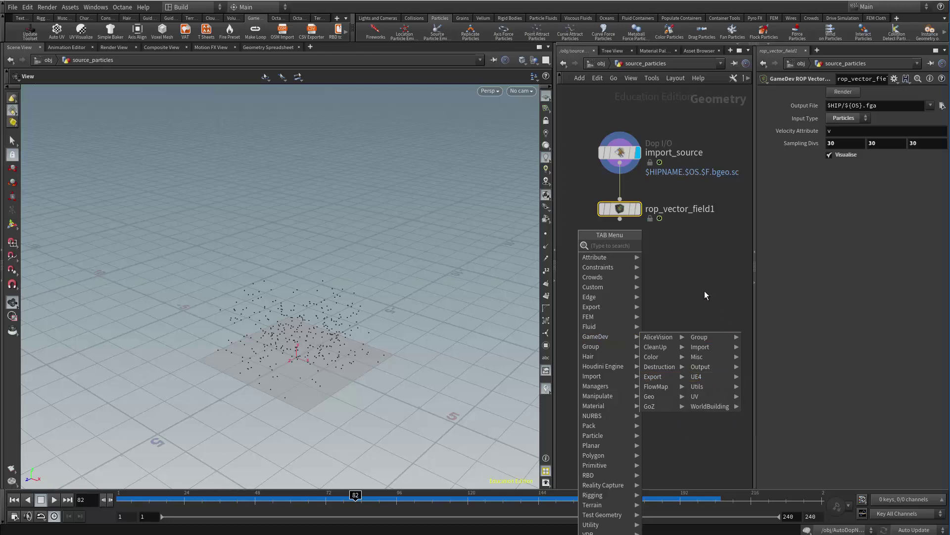
pyautogui.press('Escape')
pyautogui.press('Tab')
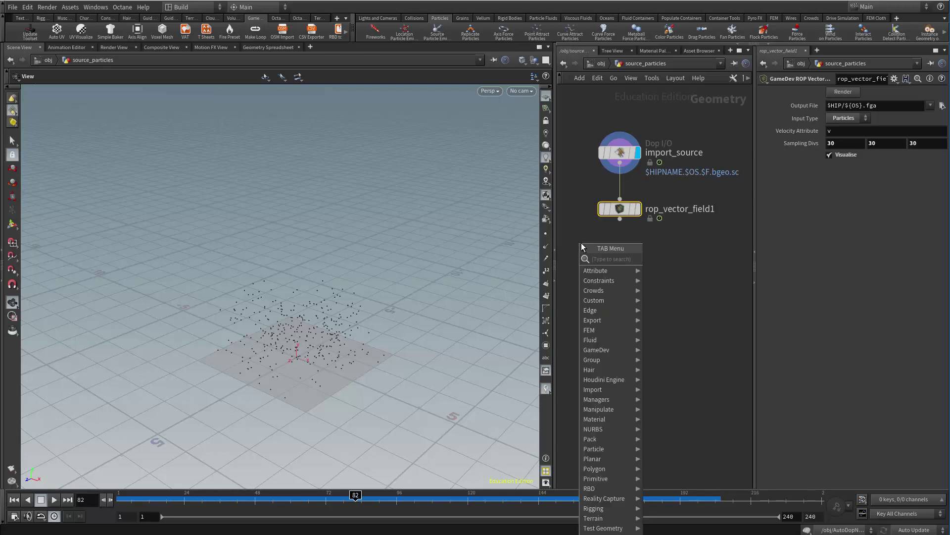
pyautogui.write('vector')
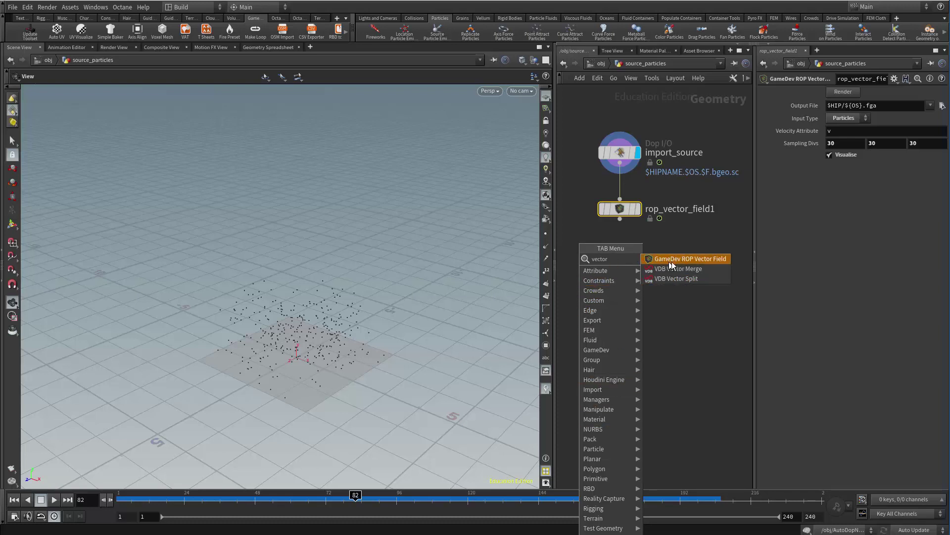
# Step: Place GameDev ROP Vector Field, delete the extra rop_vector_field2, display rop_vector_field1 and scrub to frame 166
pyautogui.click(704, 259)
pyautogui.click(616, 263)
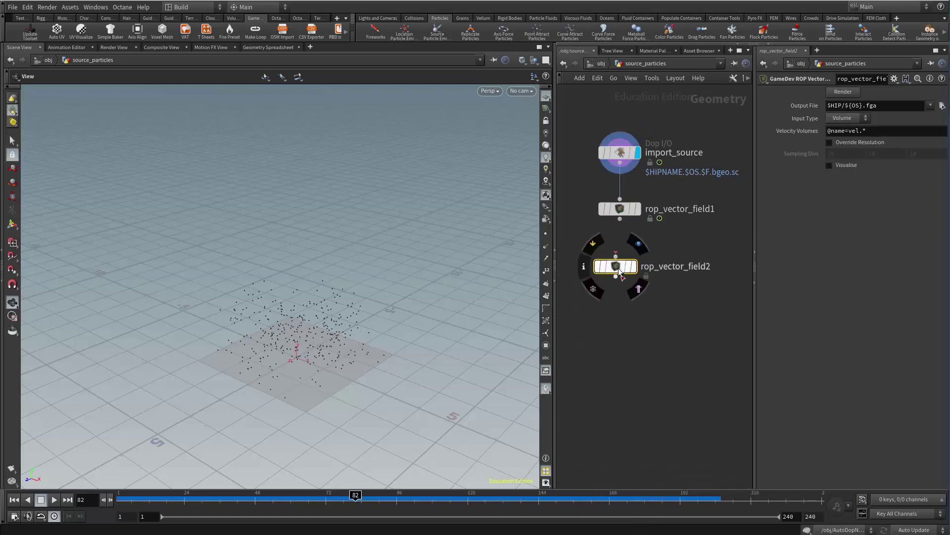
pyautogui.moveTo(619, 268)
pyautogui.press('Delete')
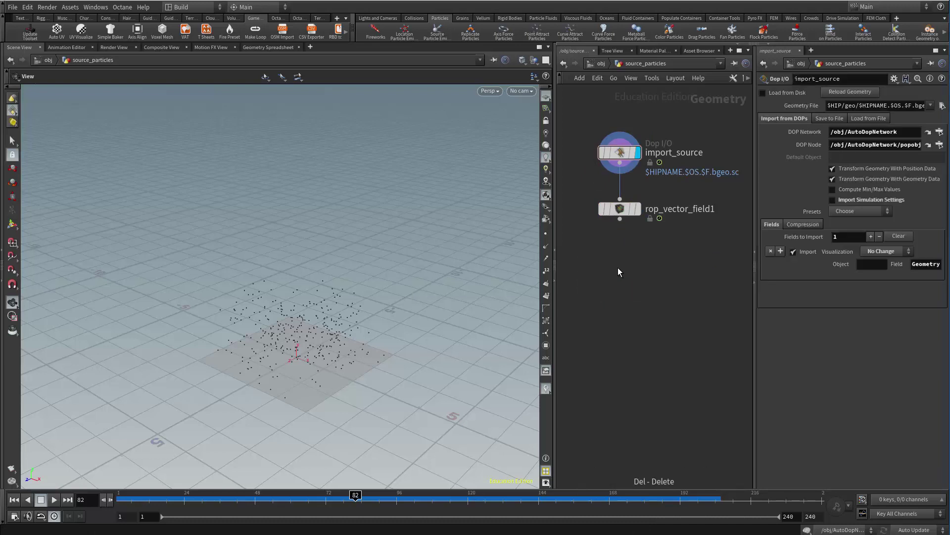
pyautogui.click(636, 213)
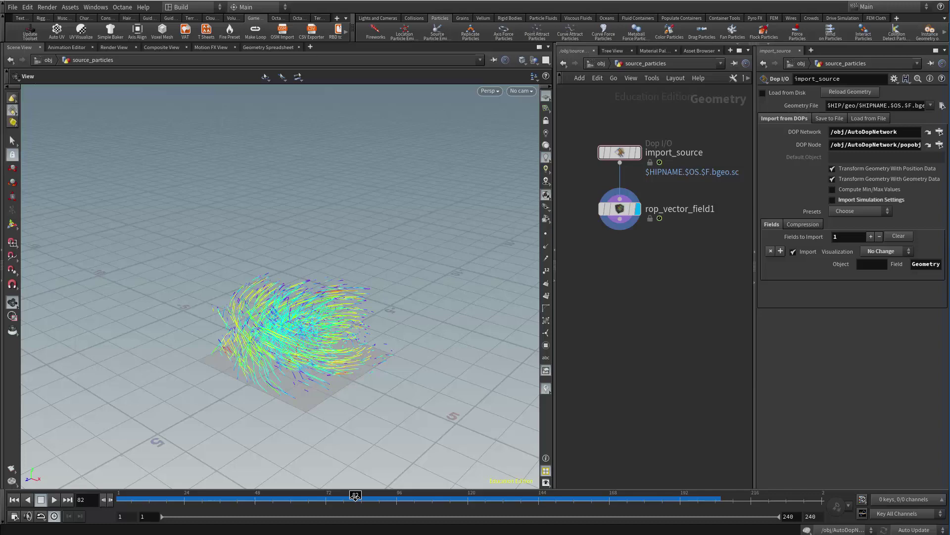
pyautogui.moveTo(379, 496); pyautogui.dragTo(604, 495)
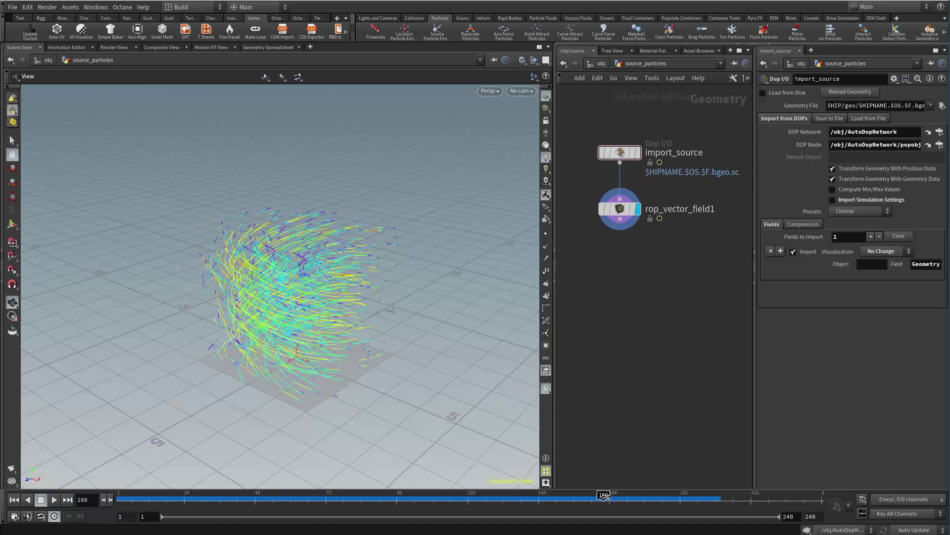
# Step: Advance to frame 187 and open rop_vector_field1's settings, keeping Input Type as Particles
pyautogui.moveTo(604, 495); pyautogui.dragTo(651, 495)
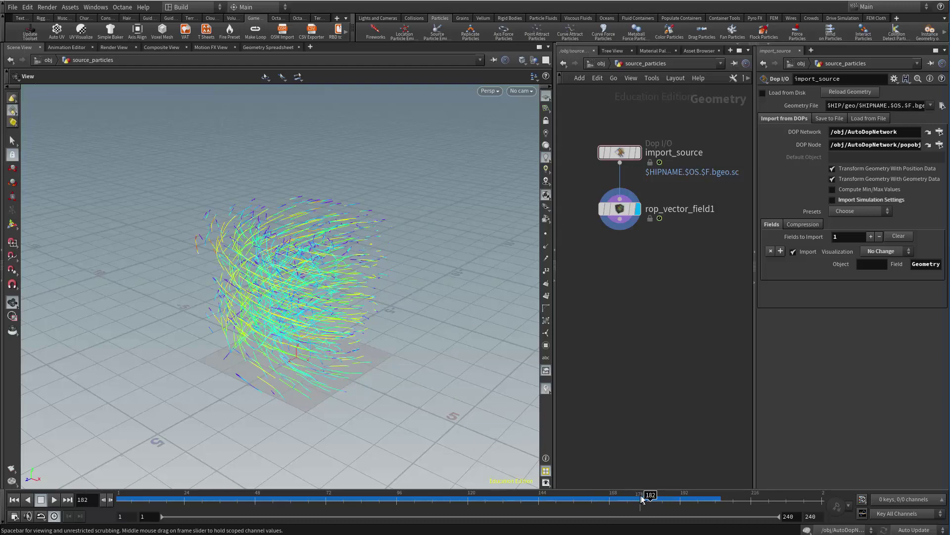
pyautogui.click(666, 495)
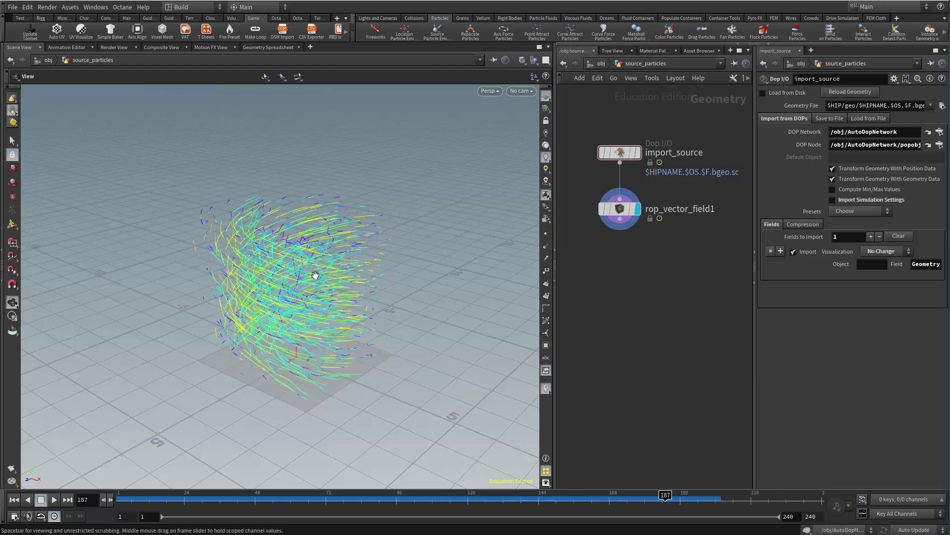
pyautogui.click(620, 210)
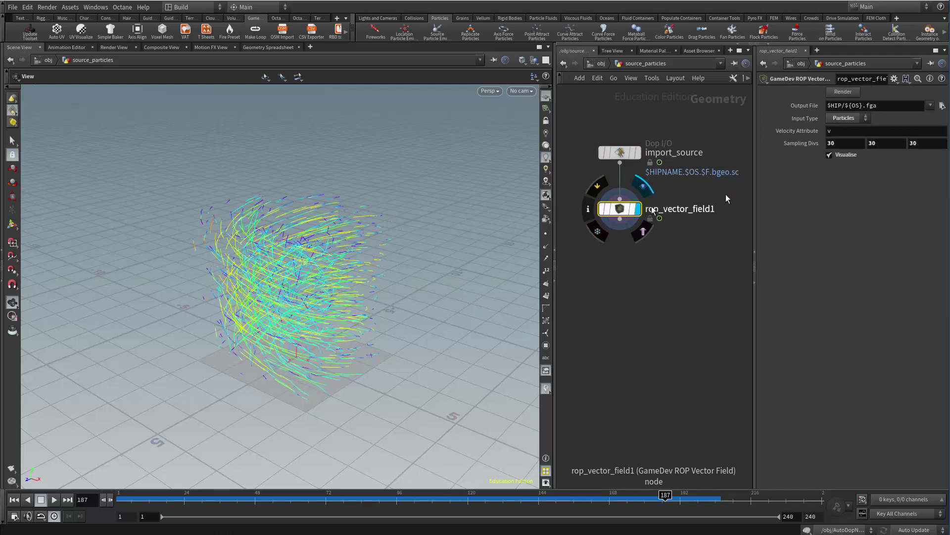
pyautogui.click(838, 118)
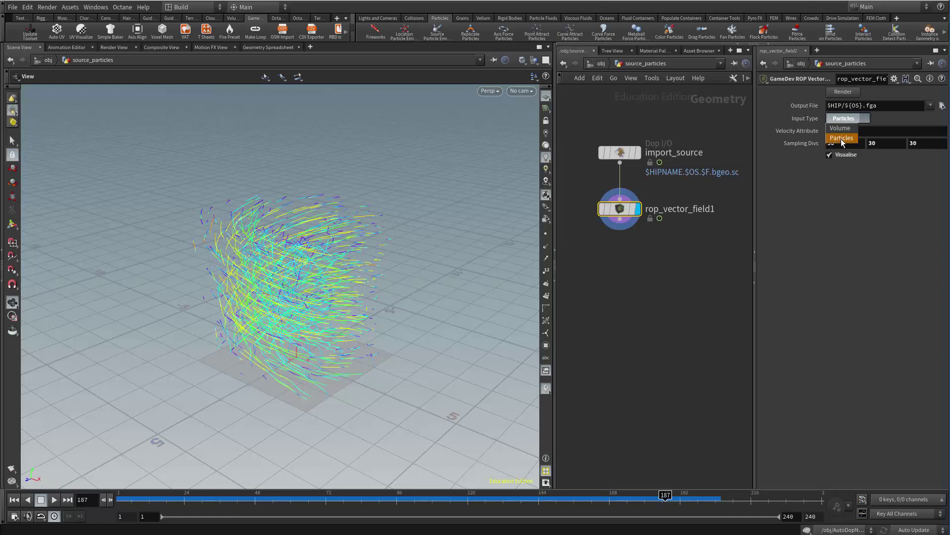
pyautogui.click(842, 138)
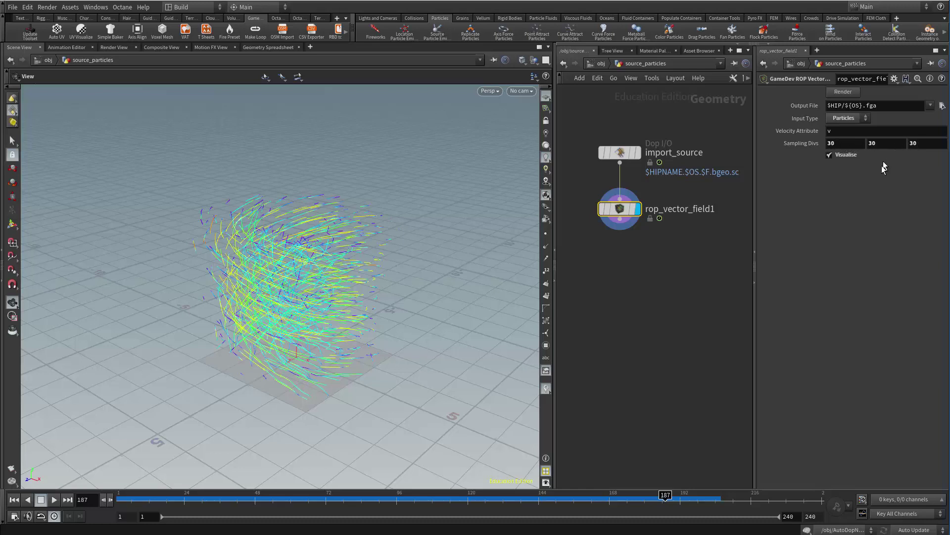
pyautogui.click(829, 155)
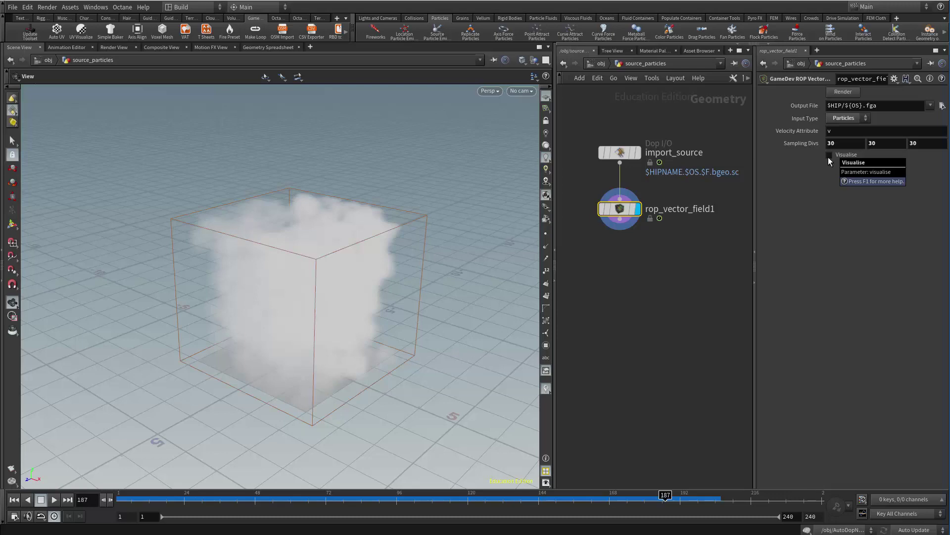
pyautogui.click(828, 156)
pyautogui.click(828, 156)
pyautogui.click(829, 155)
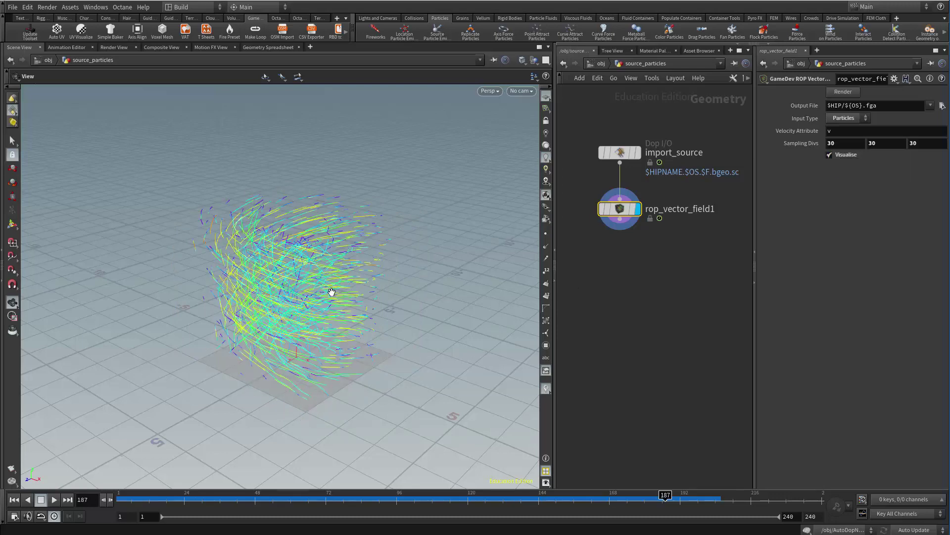
pyautogui.moveTo(344, 297); pyautogui.dragTo(364, 288)
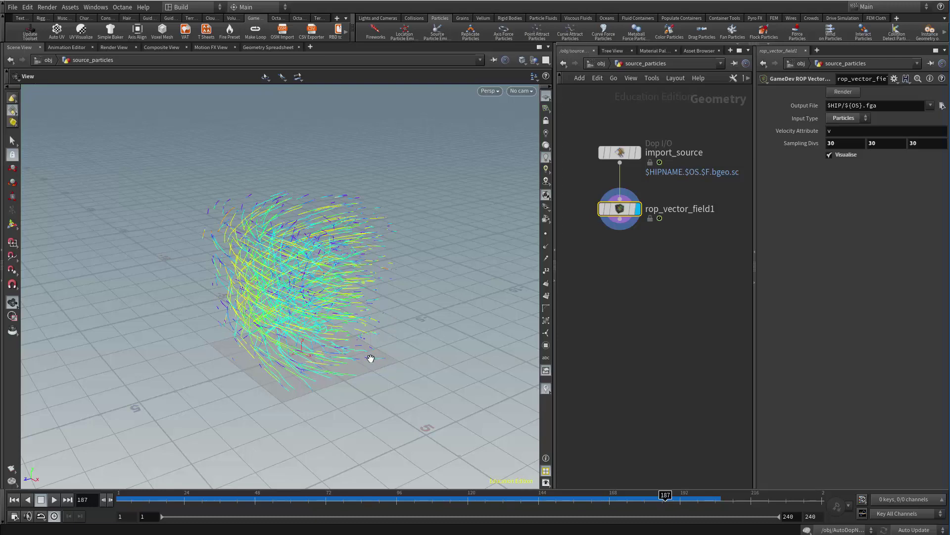
pyautogui.moveTo(370, 357); pyautogui.dragTo(386, 376)
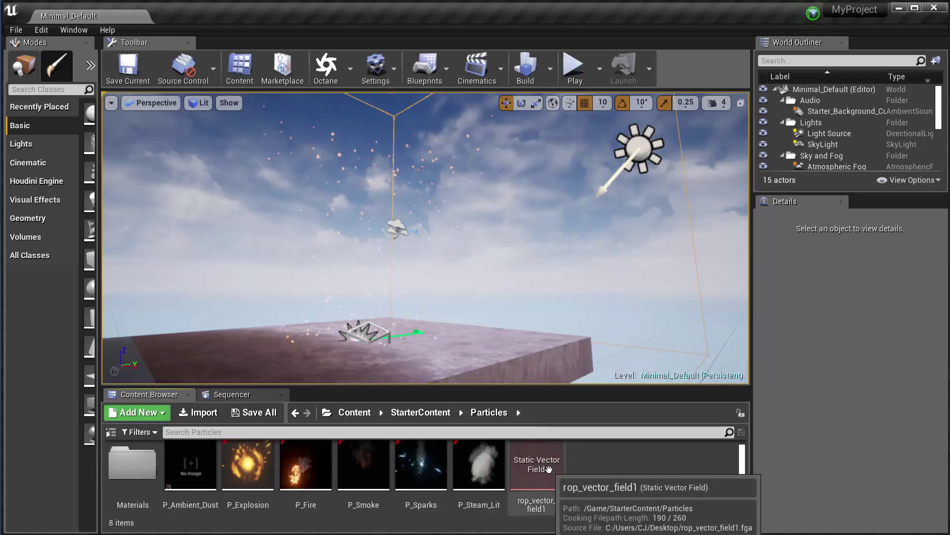
# Step: Fly the viewport camera around the platform to frame the ember emitter
pyautogui.rightClick(599, 462)
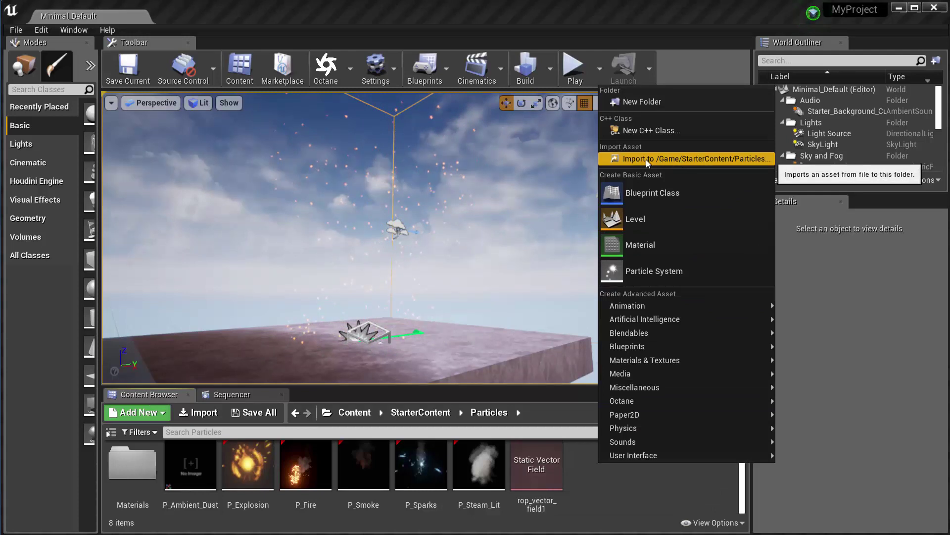
pyautogui.click(559, 474)
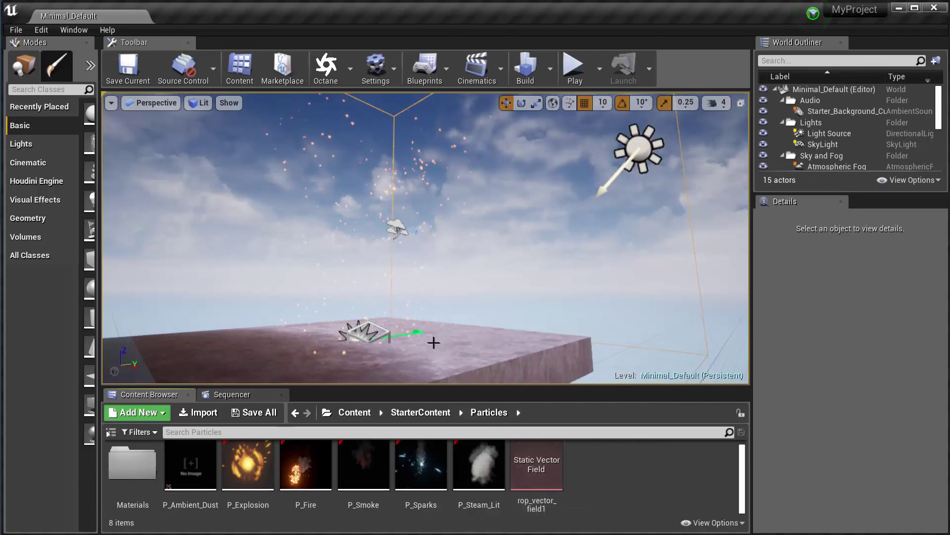
pyautogui.moveTo(462, 321); pyautogui.dragTo(490, 302, button='right')
pyautogui.scroll(-3, 426, 237)
pyautogui.scroll(-4, 426, 238)
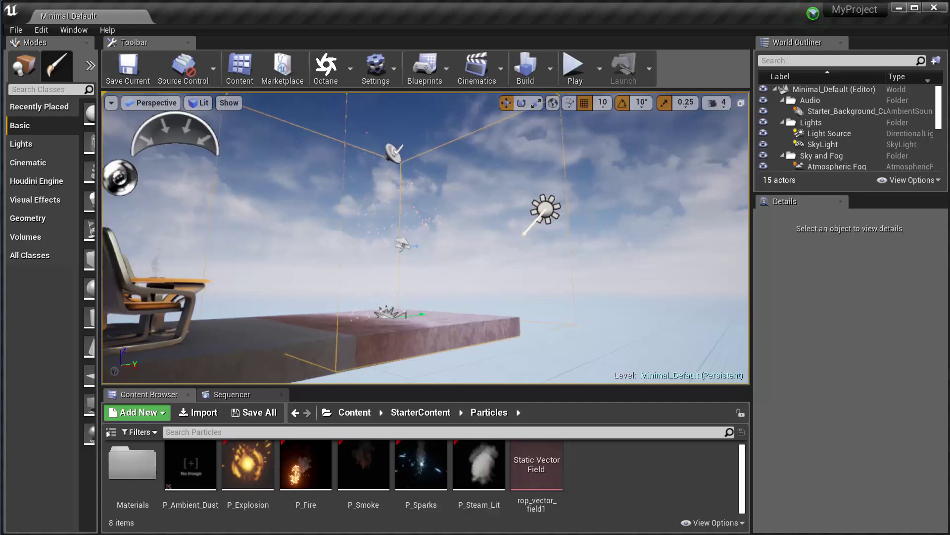
pyautogui.moveTo(488, 148)
pyautogui.mouseDown(button='right')
pyautogui.moveTo(462, 153)
pyautogui.moveTo(488, 149)
pyautogui.mouseUp(button='right')
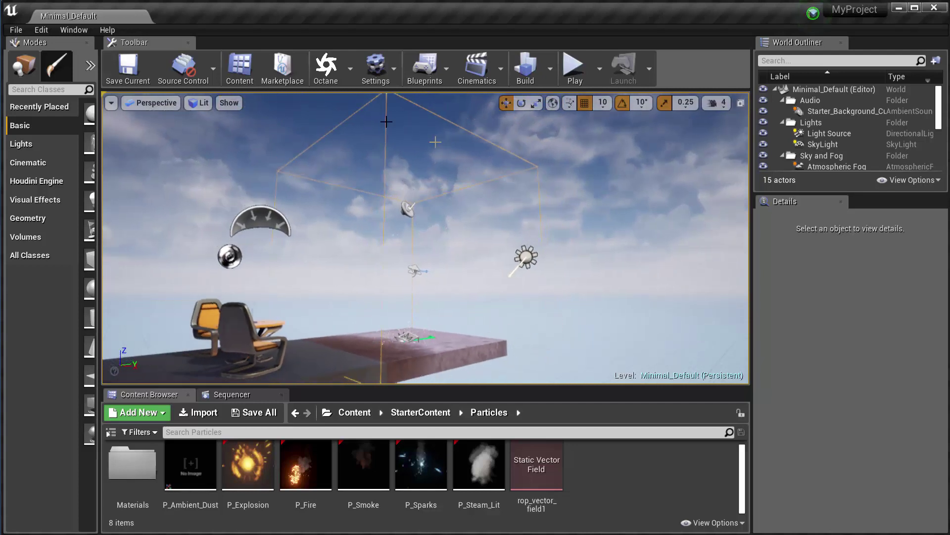
pyautogui.moveTo(468, 225); pyautogui.dragTo(470, 302, button='right')
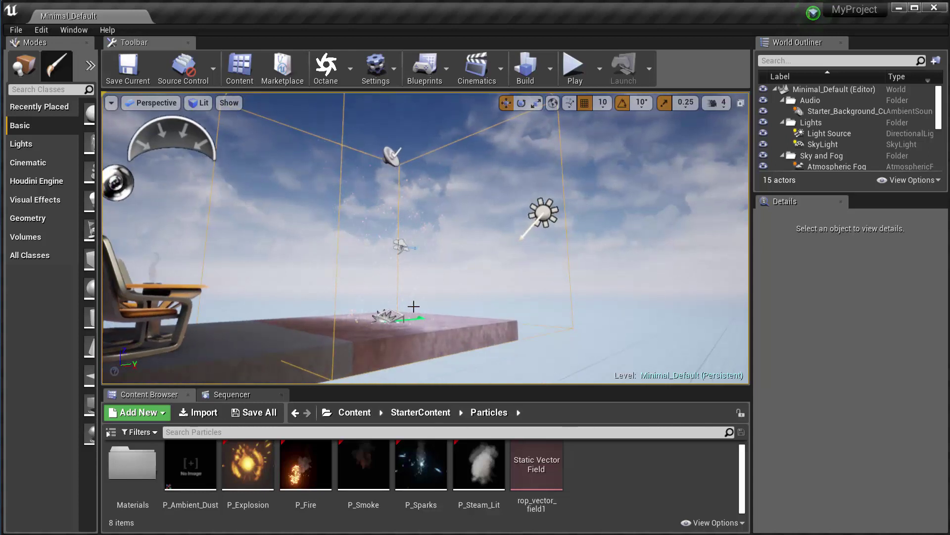
pyautogui.moveTo(414, 306); pyautogui.dragTo(407, 355, button='right')
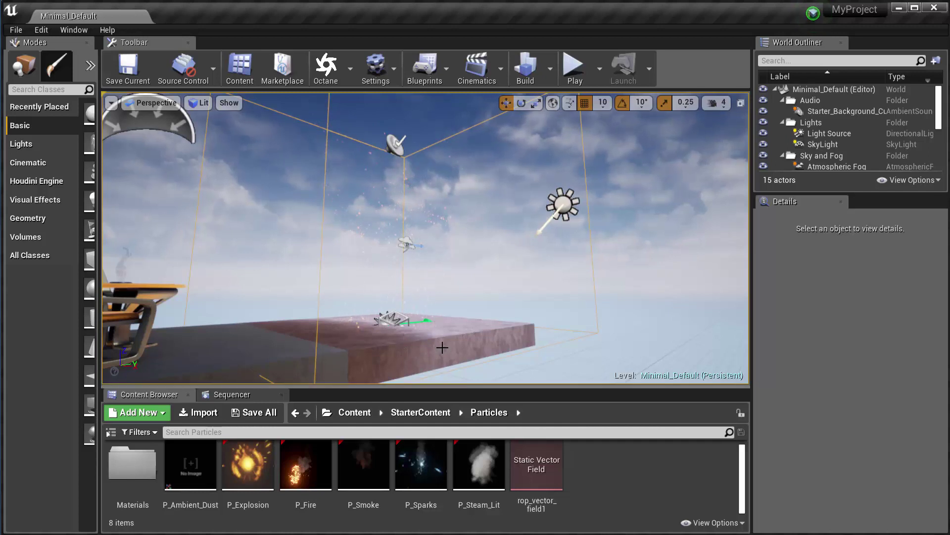
pyautogui.moveTo(442, 348); pyautogui.dragTo(405, 338, button='right')
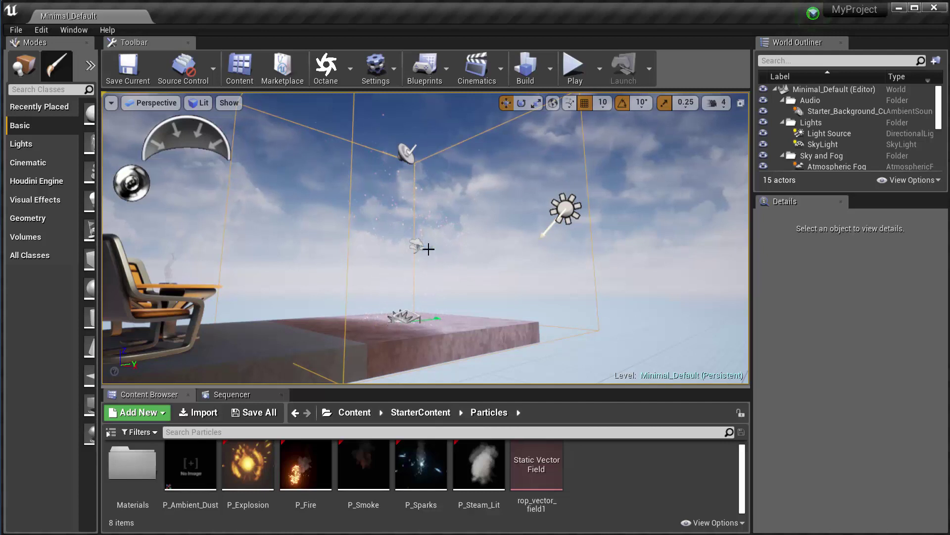
pyautogui.moveTo(428, 249); pyautogui.dragTo(386, 246, button='right')
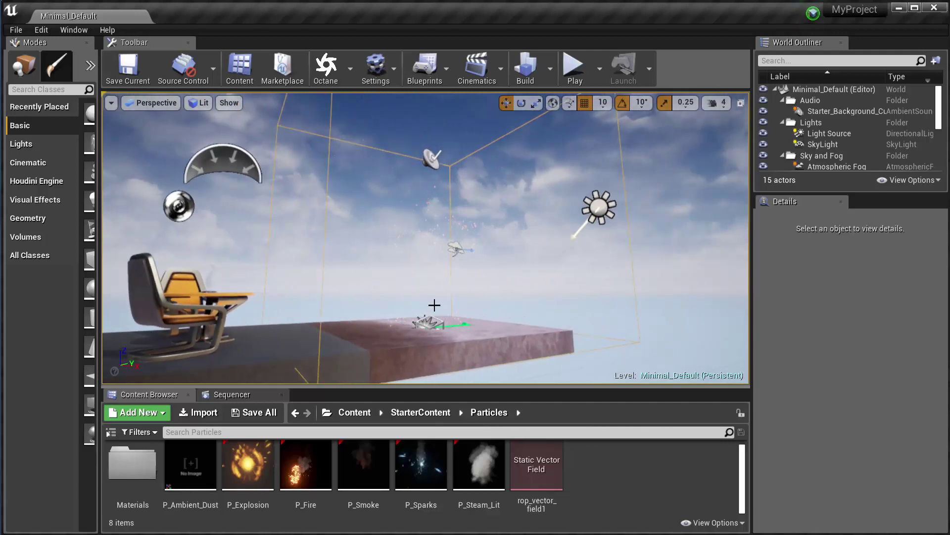
pyautogui.scroll(5, 434, 308)
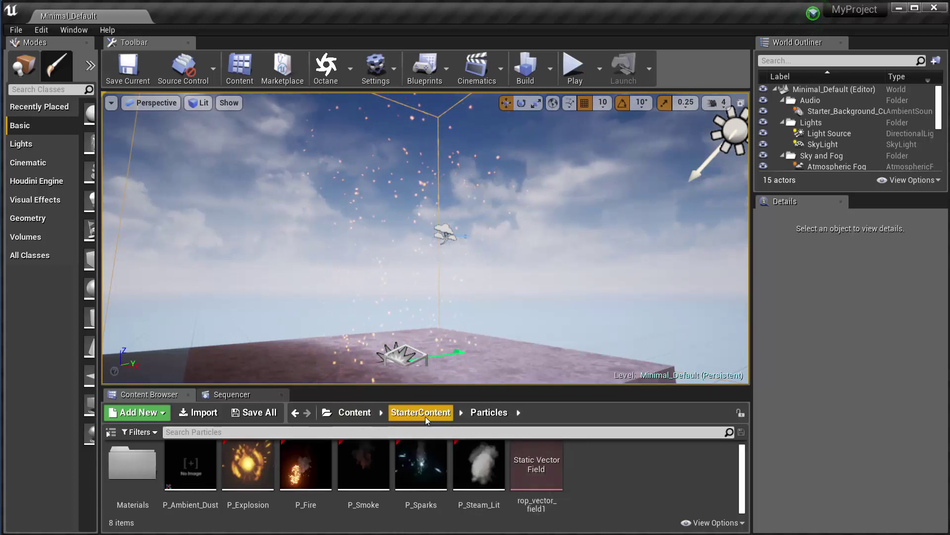
# Step: Select the P_Fire particle system in the Content Browser
pyautogui.moveTo(319, 484)
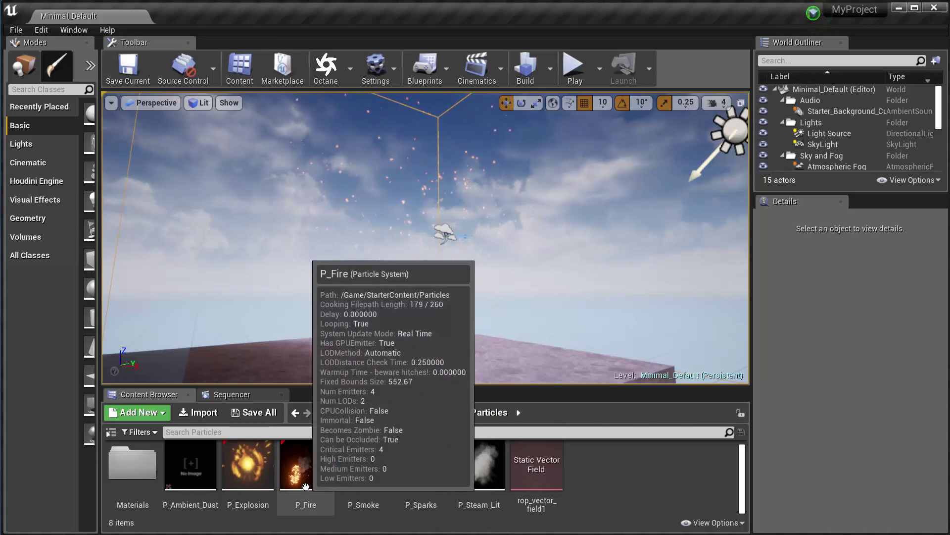
pyautogui.moveTo(306, 487); pyautogui.dragTo(402, 354)
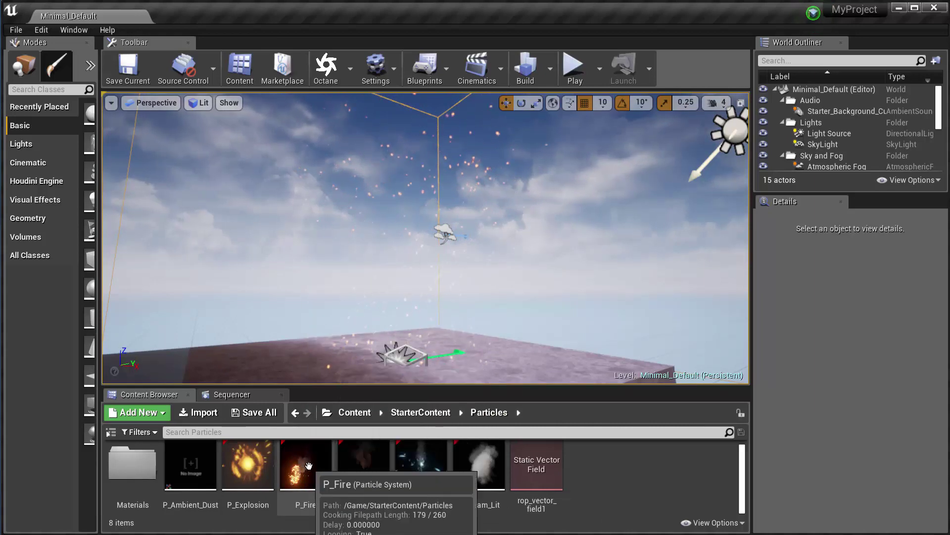
pyautogui.click(309, 465)
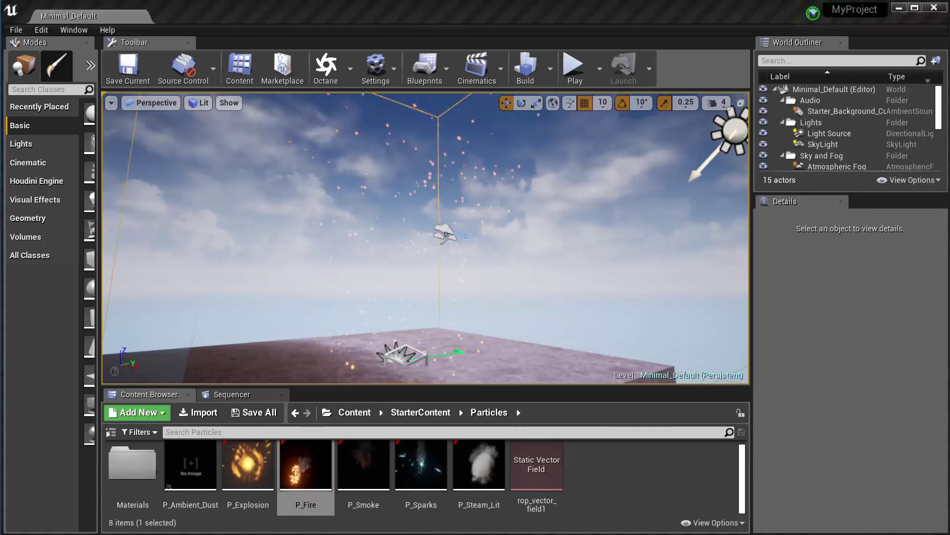
# Step: Open P_Fire in the Cascade particle editor, then reposition and enlarge its window
pyautogui.doubleClick(305, 465)
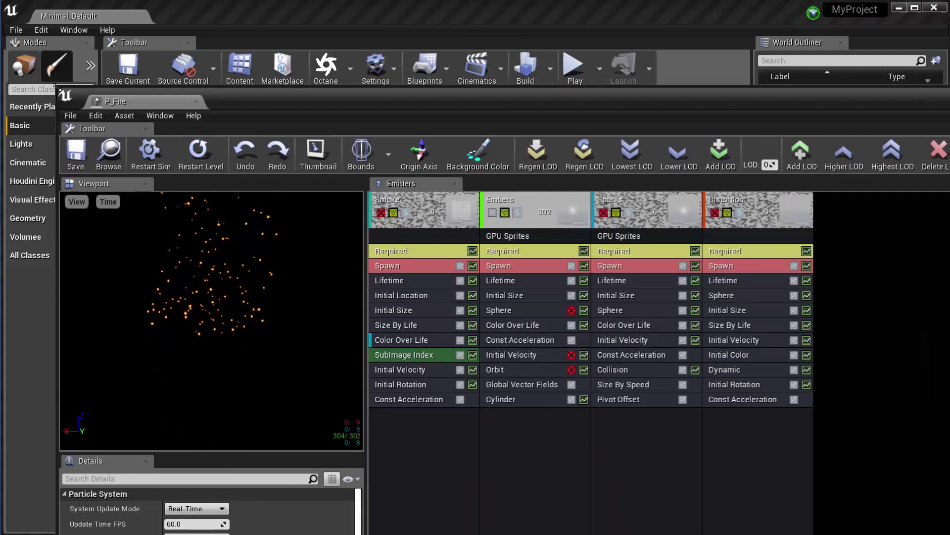
pyautogui.moveTo(65, 93); pyautogui.dragTo(386, 322)
pyautogui.moveTo(614, 340); pyautogui.dragTo(353, 75)
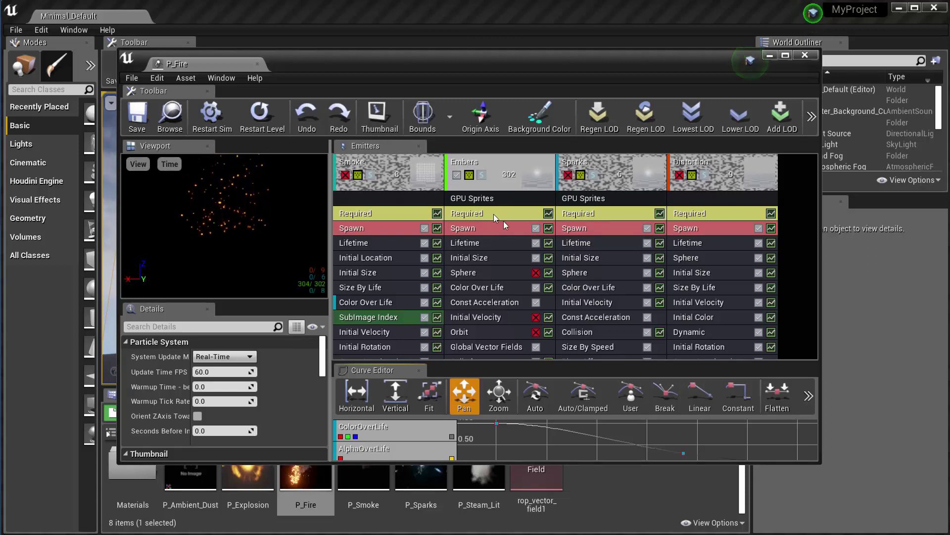
pyautogui.moveTo(497, 58); pyautogui.dragTo(473, 17)
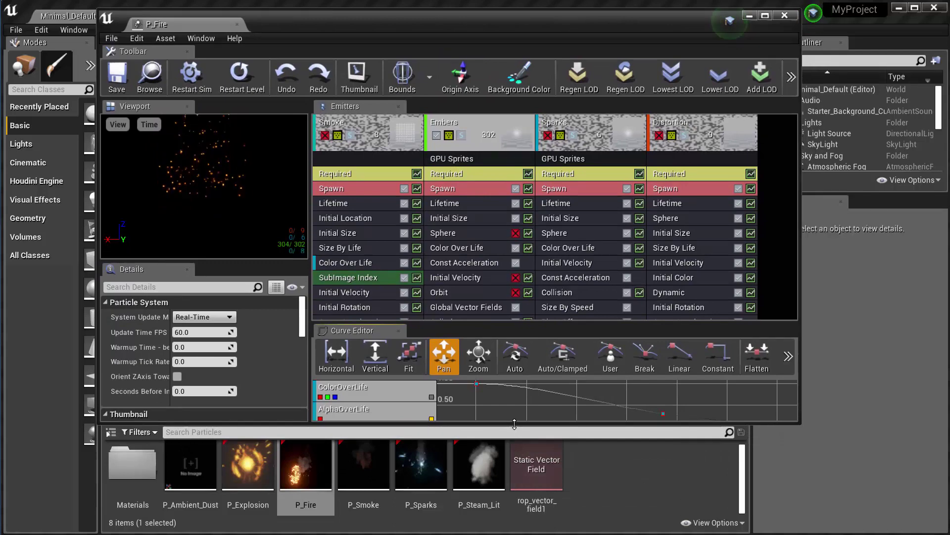
pyautogui.moveTo(513, 427); pyautogui.dragTo(512, 490)
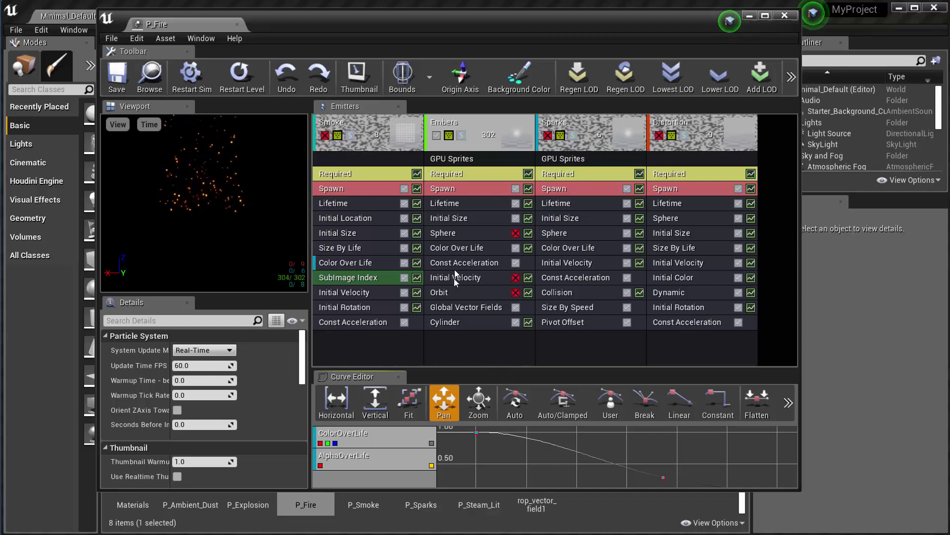
pyautogui.click(450, 307)
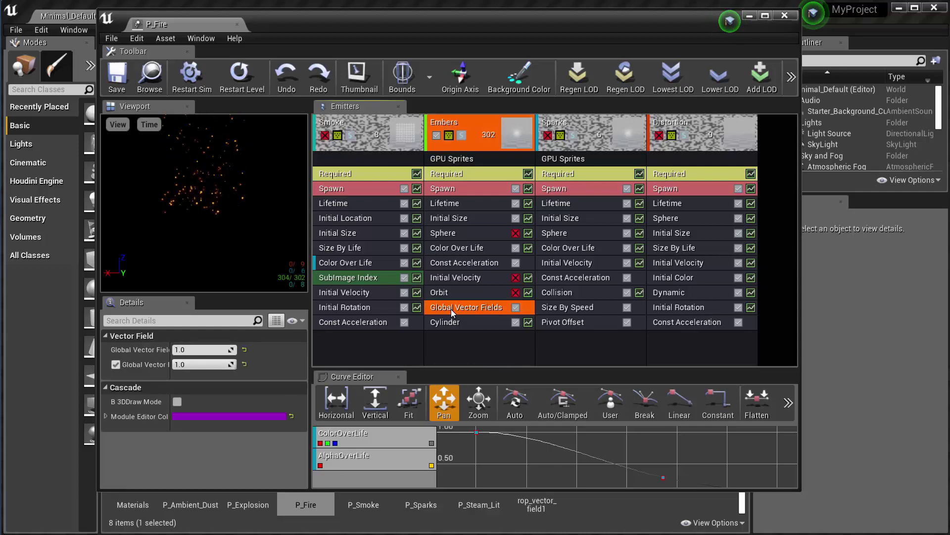
pyautogui.rightClick(458, 340)
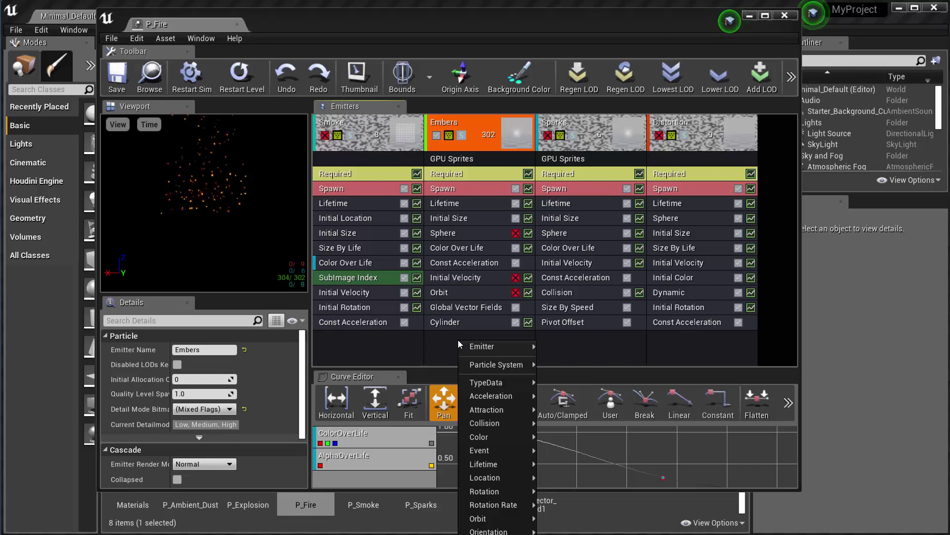
pyautogui.moveTo(476, 383)
pyautogui.click(444, 340)
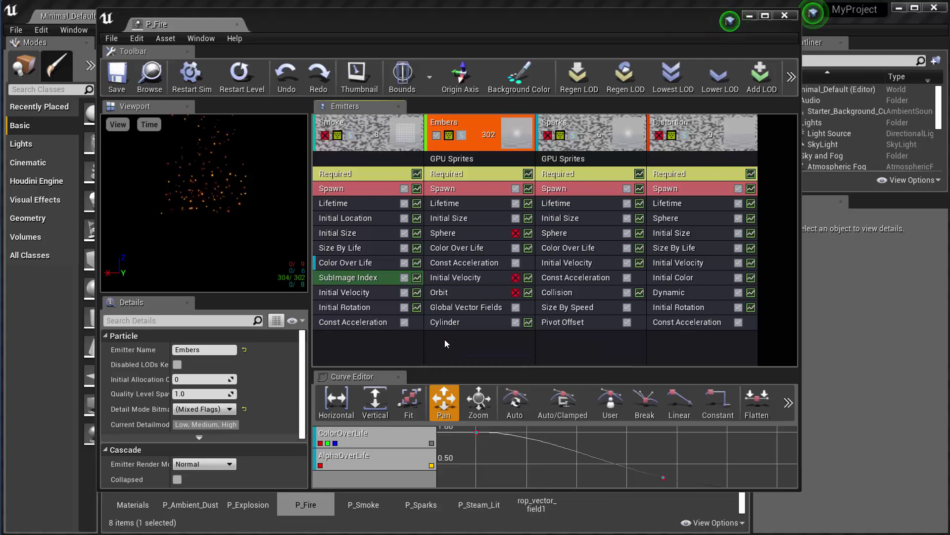
pyautogui.click(453, 308)
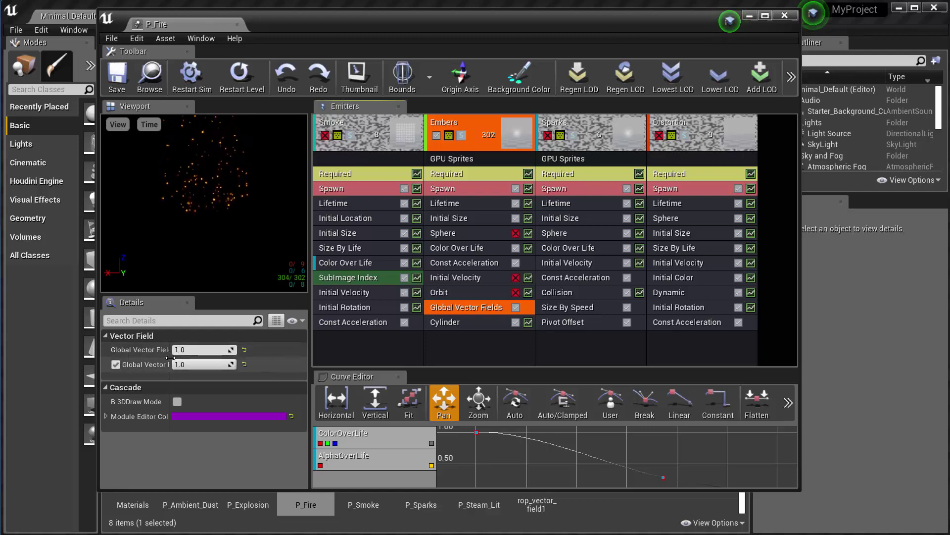
pyautogui.moveTo(169, 355); pyautogui.dragTo(206, 361)
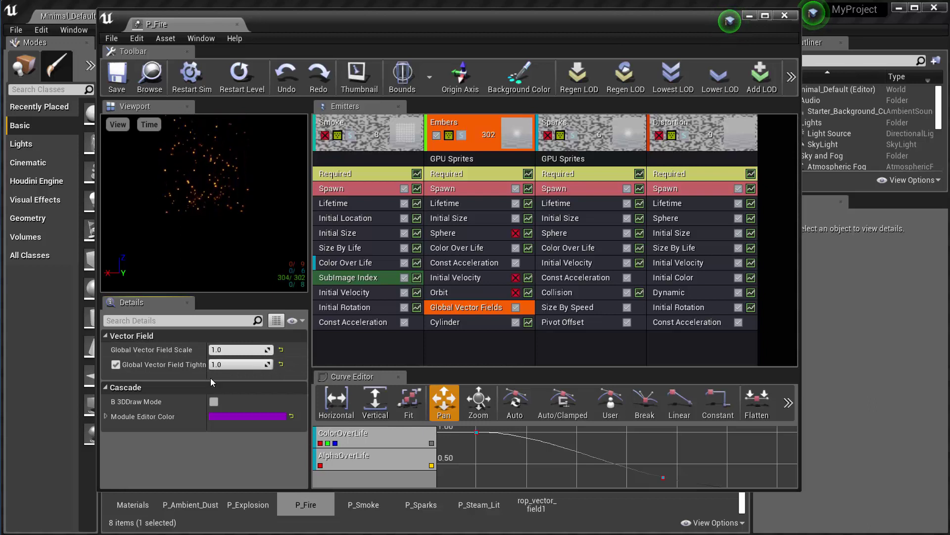
pyautogui.moveTo(207, 377); pyautogui.dragTo(229, 379)
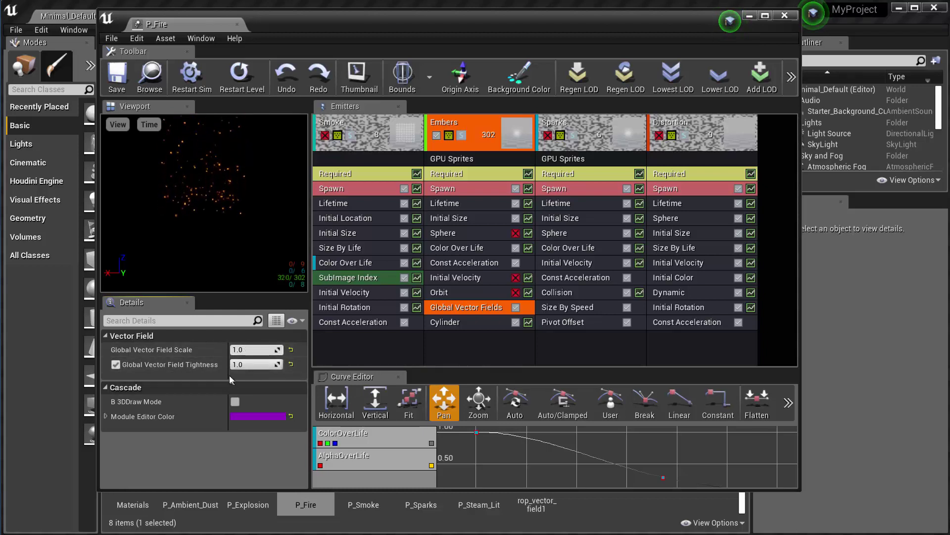
pyautogui.moveTo(229, 374); pyautogui.dragTo(175, 372)
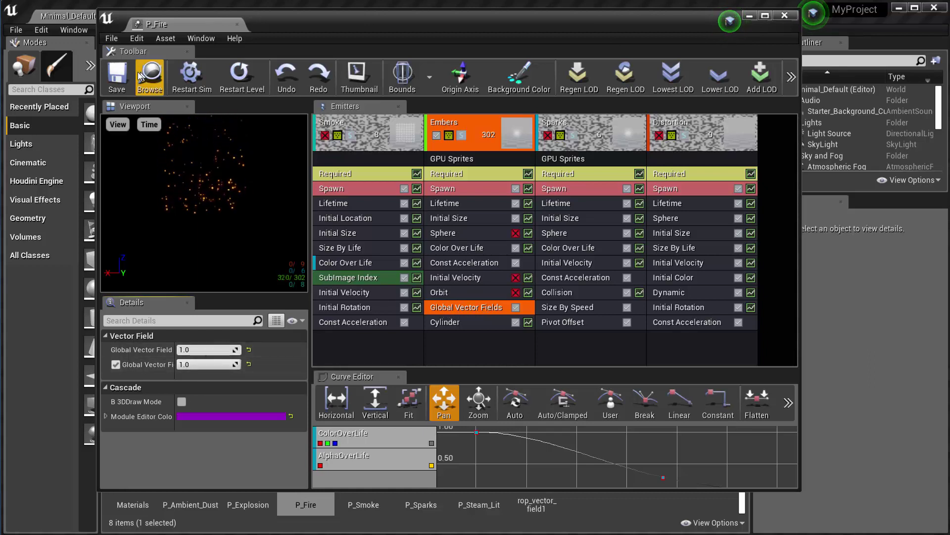
# Step: Close the P_Fire particle editor and reframe the level view around the rising embers
pyautogui.click(784, 18)
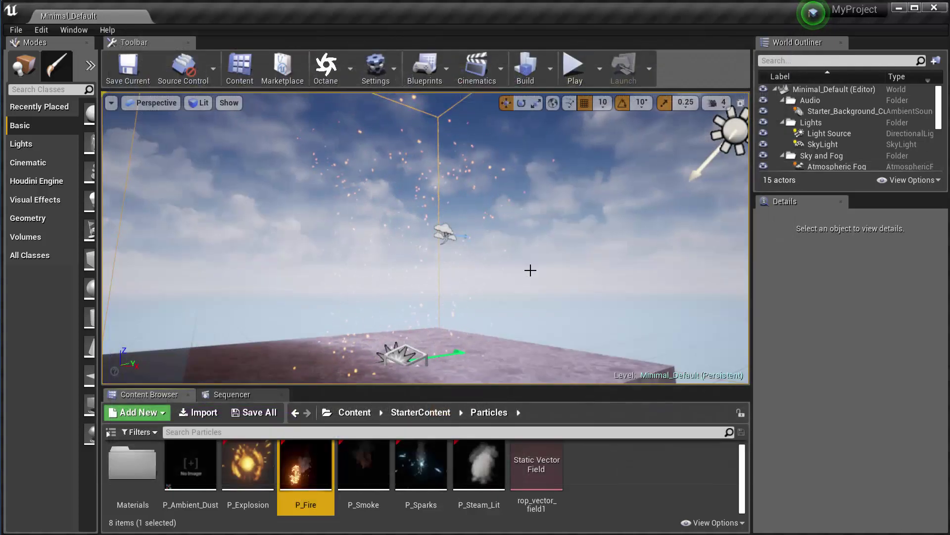
pyautogui.moveTo(530, 269); pyautogui.dragTo(431, 173, button='right')
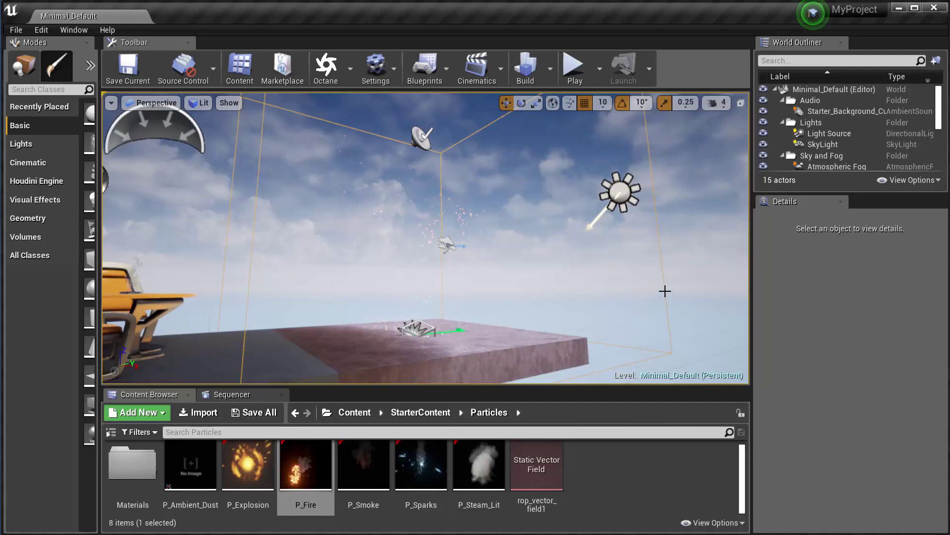
pyautogui.click(664, 291)
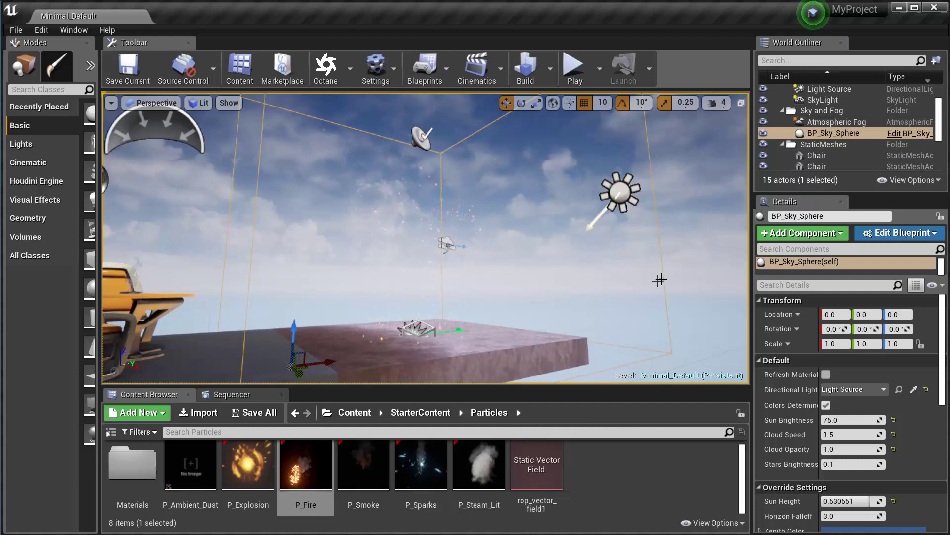
pyautogui.scroll(-1, 664, 280)
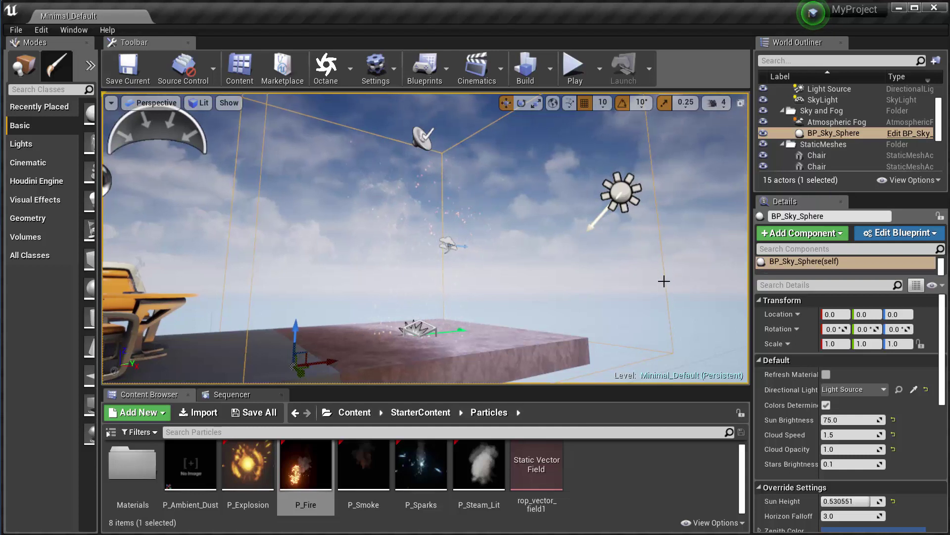
pyautogui.moveTo(665, 280); pyautogui.dragTo(666, 280, button='right')
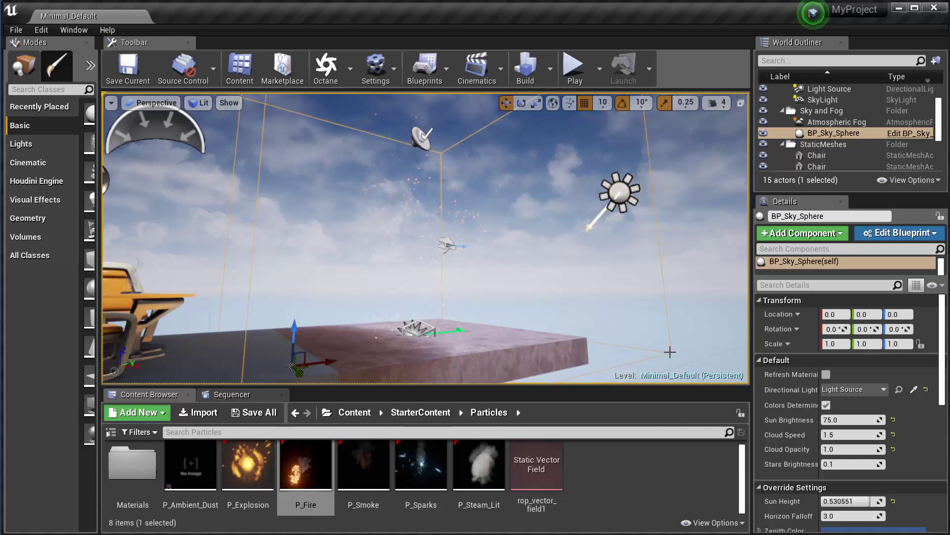
pyautogui.scroll(-4, 939, 159)
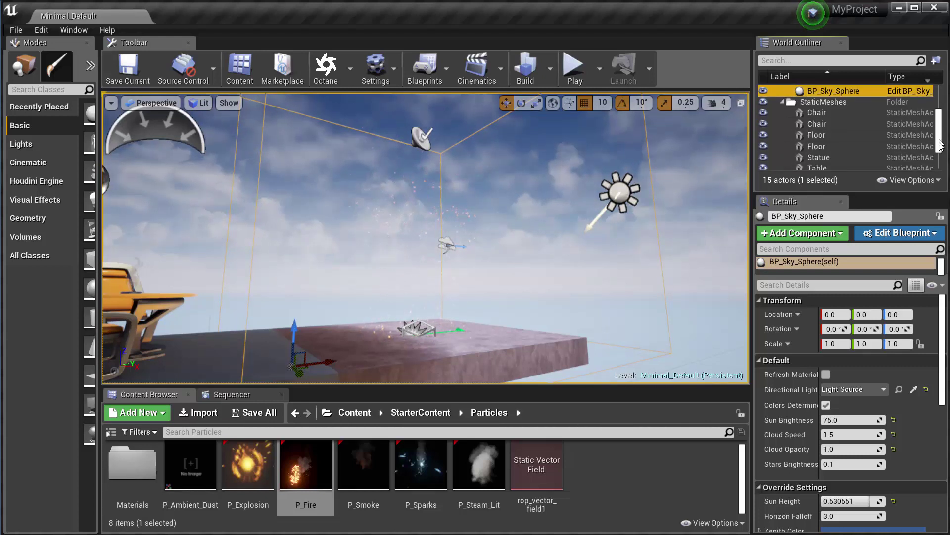
pyautogui.scroll(-1, 939, 158)
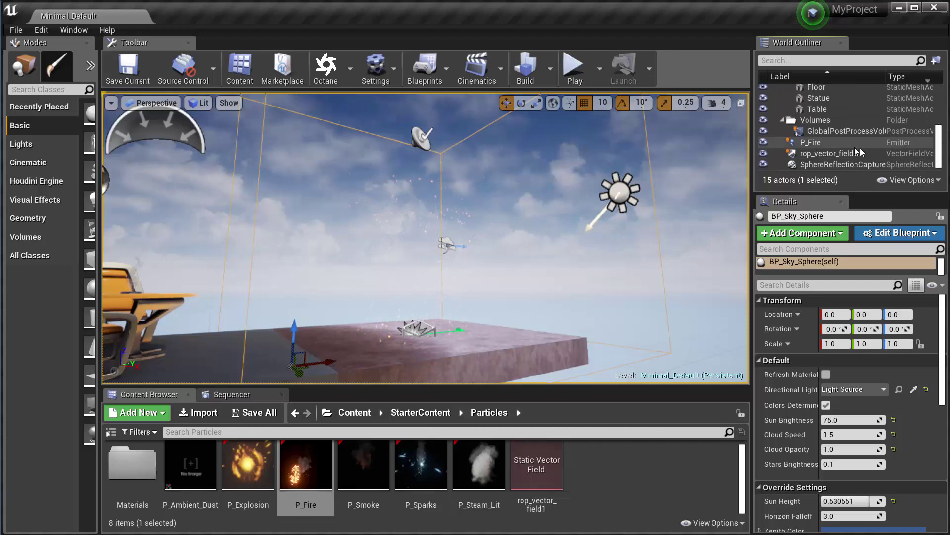
pyautogui.click(806, 156)
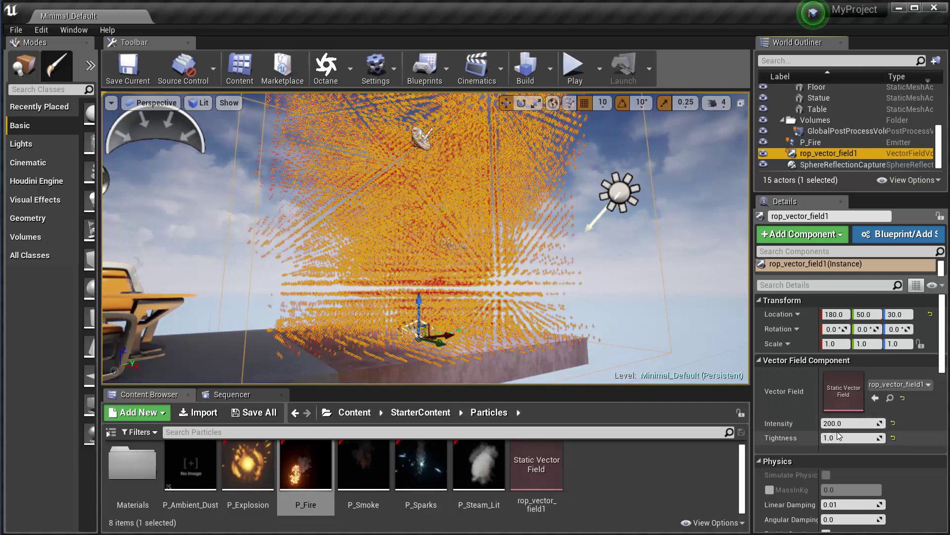
pyautogui.click(706, 285)
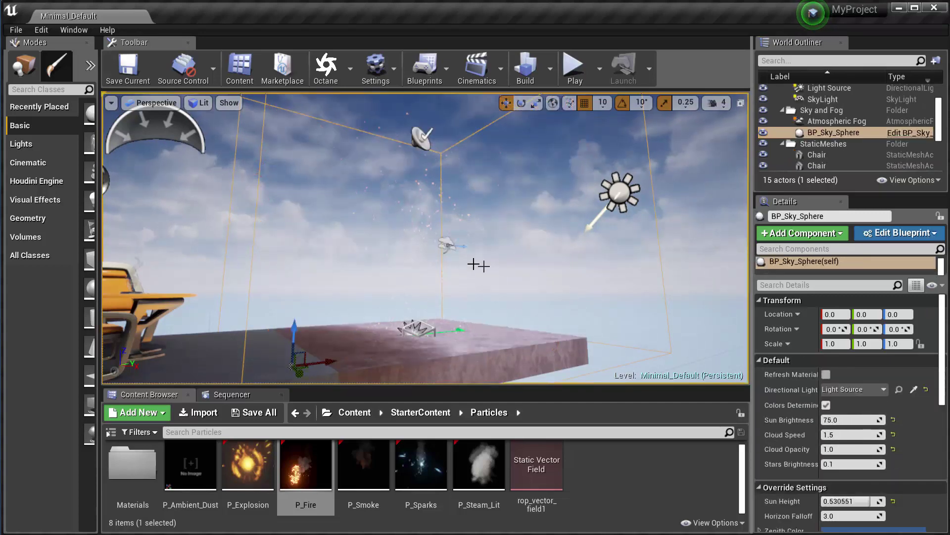
pyautogui.scroll(10, 465, 301)
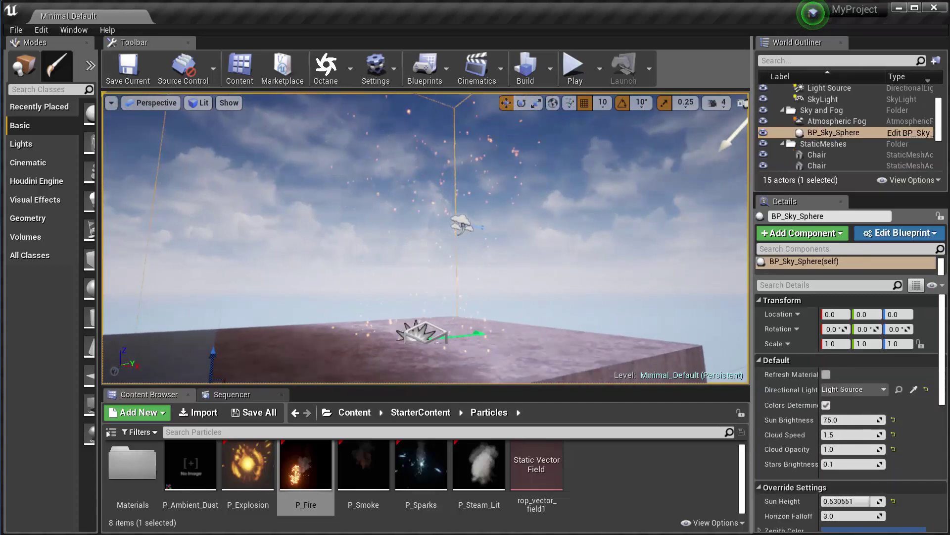
pyautogui.scroll(3, 464, 297)
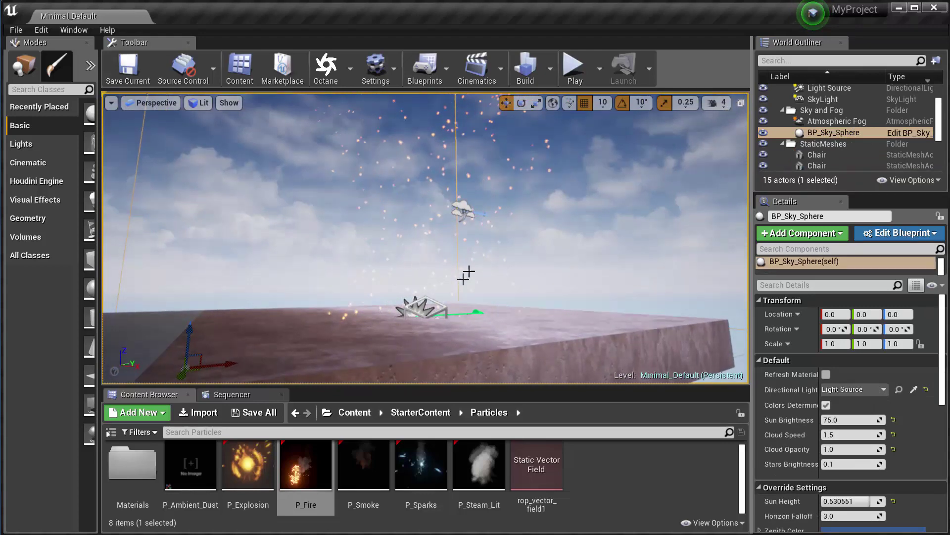
pyautogui.moveTo(467, 271); pyautogui.dragTo(476, 258, button='right')
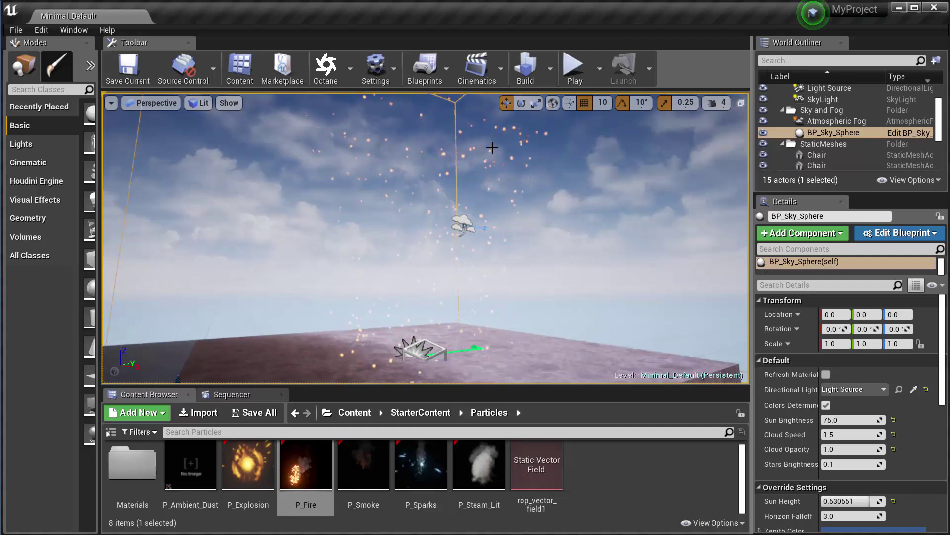
pyautogui.moveTo(504, 178); pyautogui.dragTo(493, 252, button='right')
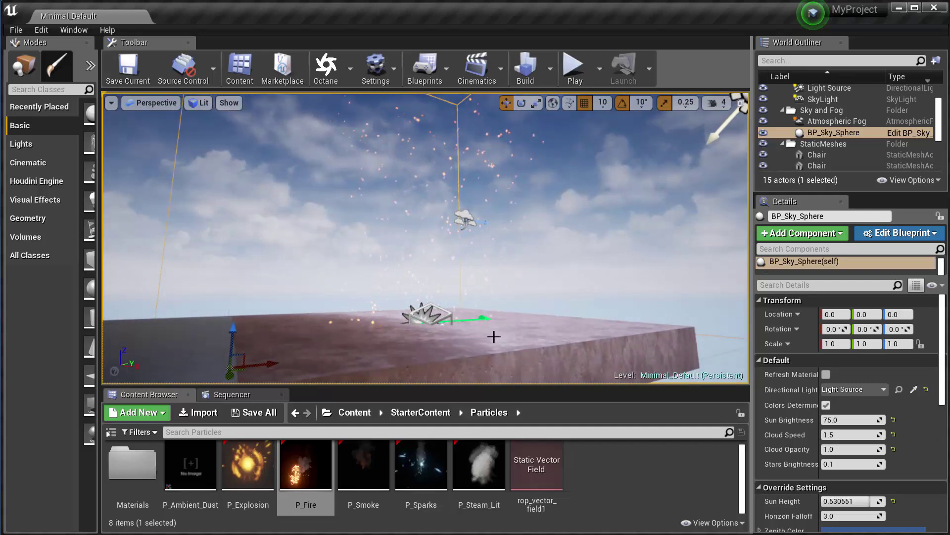
pyautogui.scroll(-5, 553, 315)
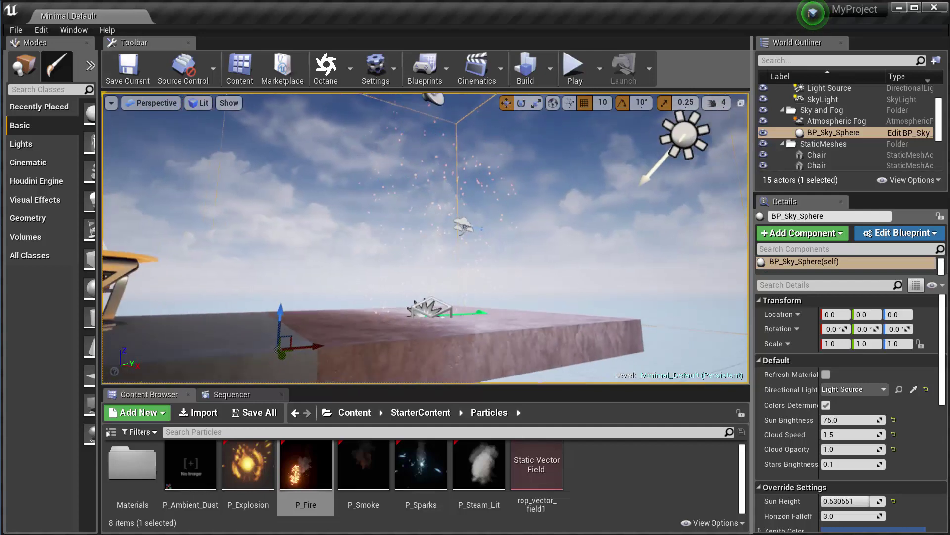
pyautogui.scroll(3, 448, 284)
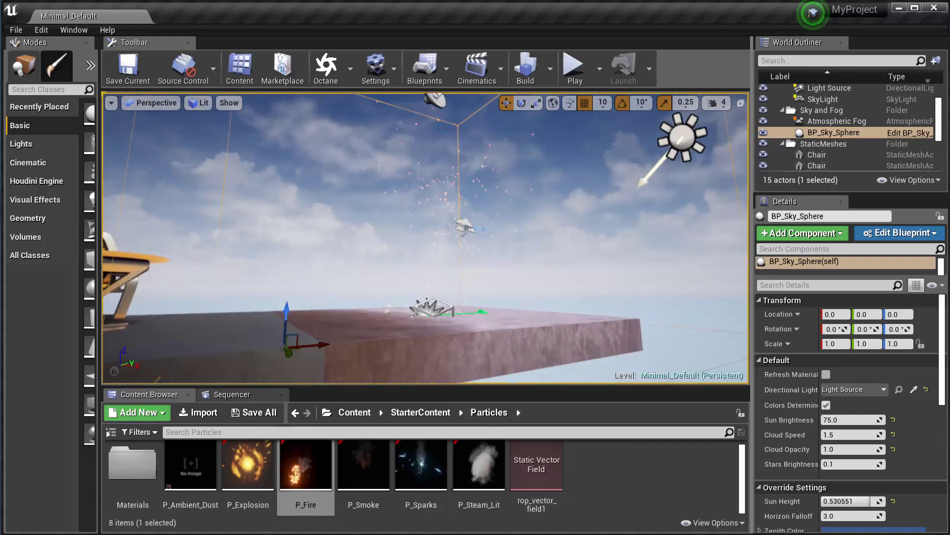
pyautogui.scroll(-3, 457, 348)
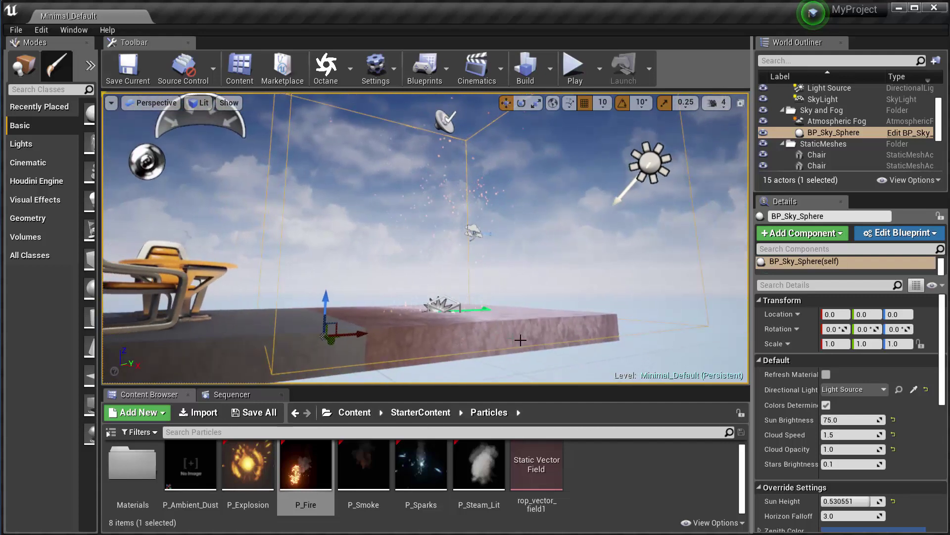